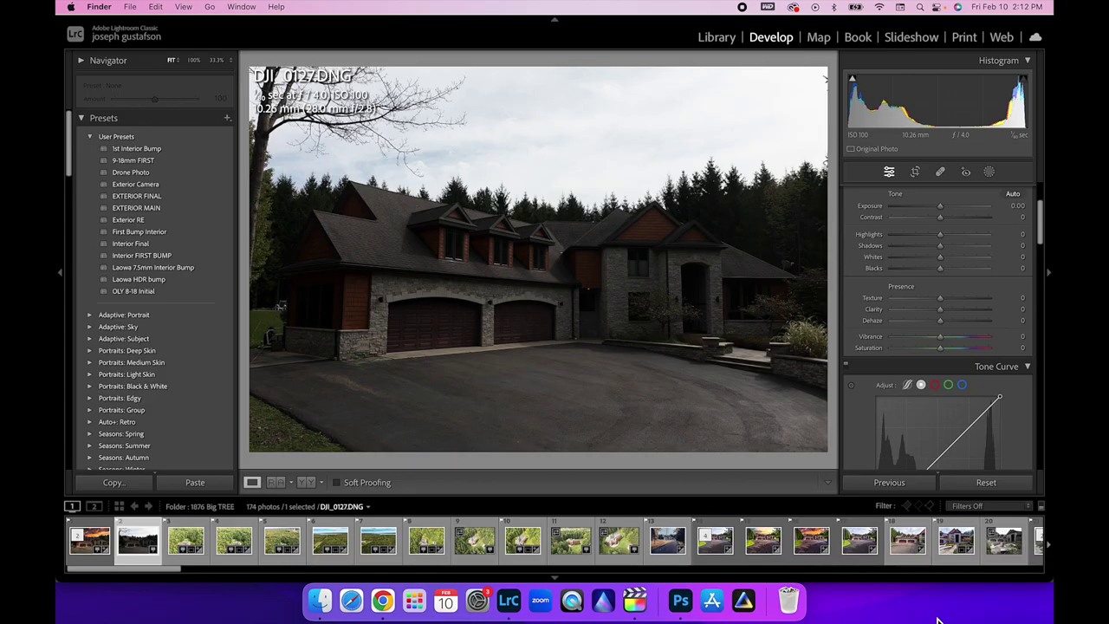
Send the stone house photo from Lightroom Classic to Luminar Neo via Edit In
scroll(967, 342, up, 3)
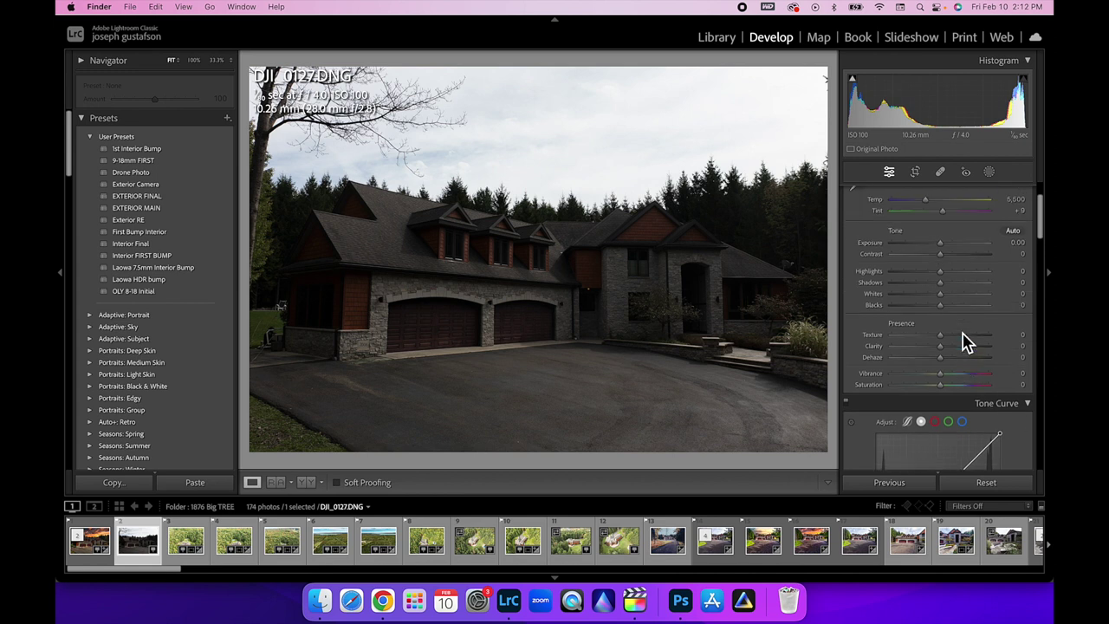
scroll(966, 342, down, 3)
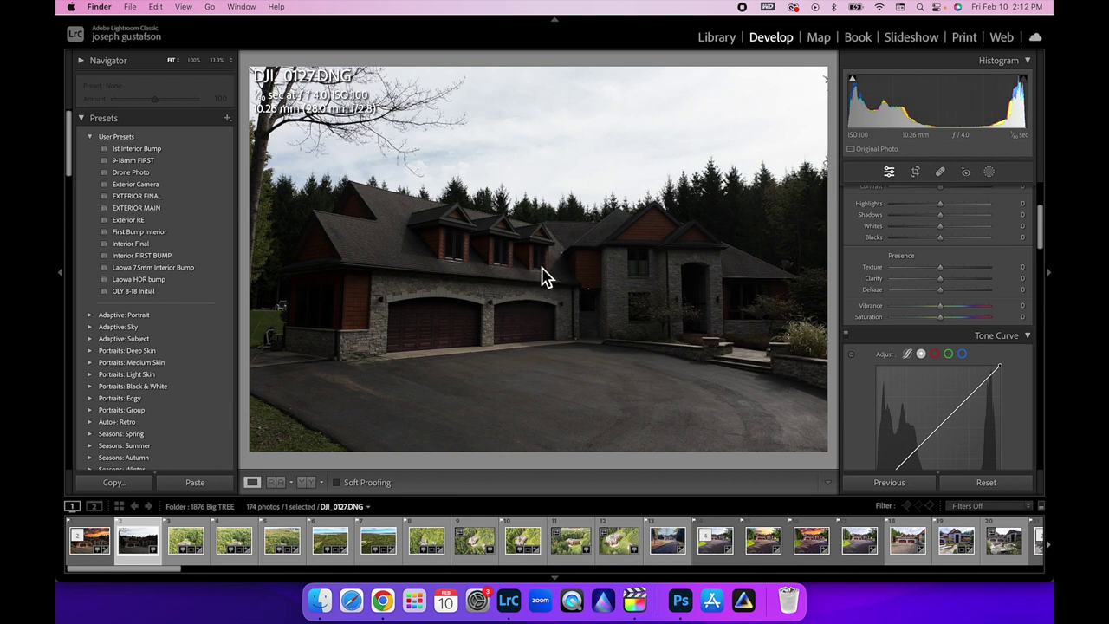
click(544, 272)
right_click(544, 272)
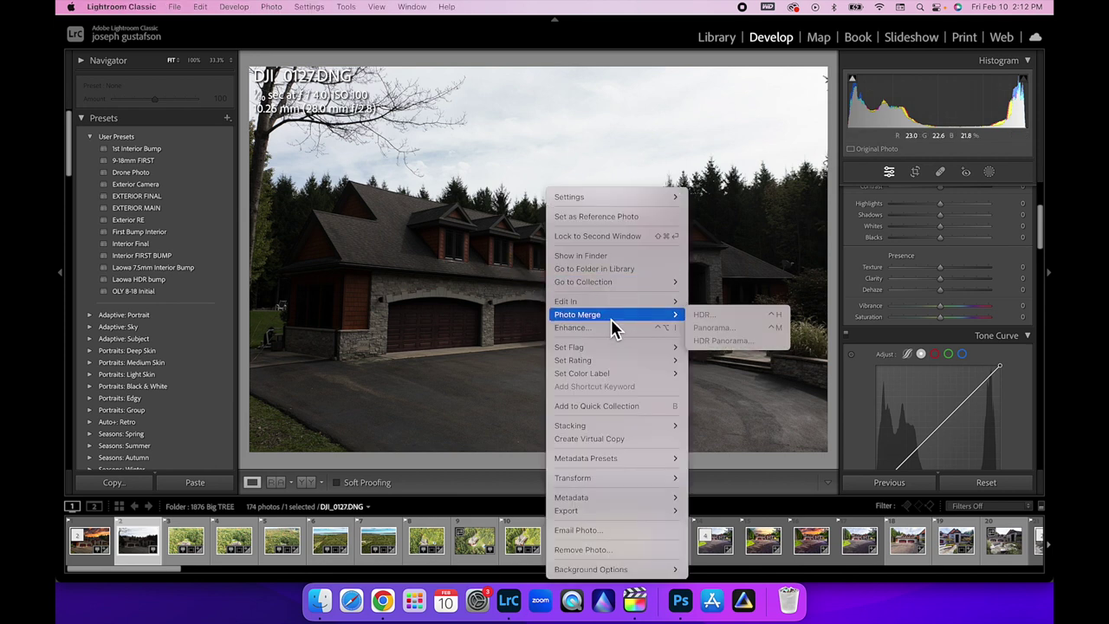
mouse_move(606, 312)
click(744, 348)
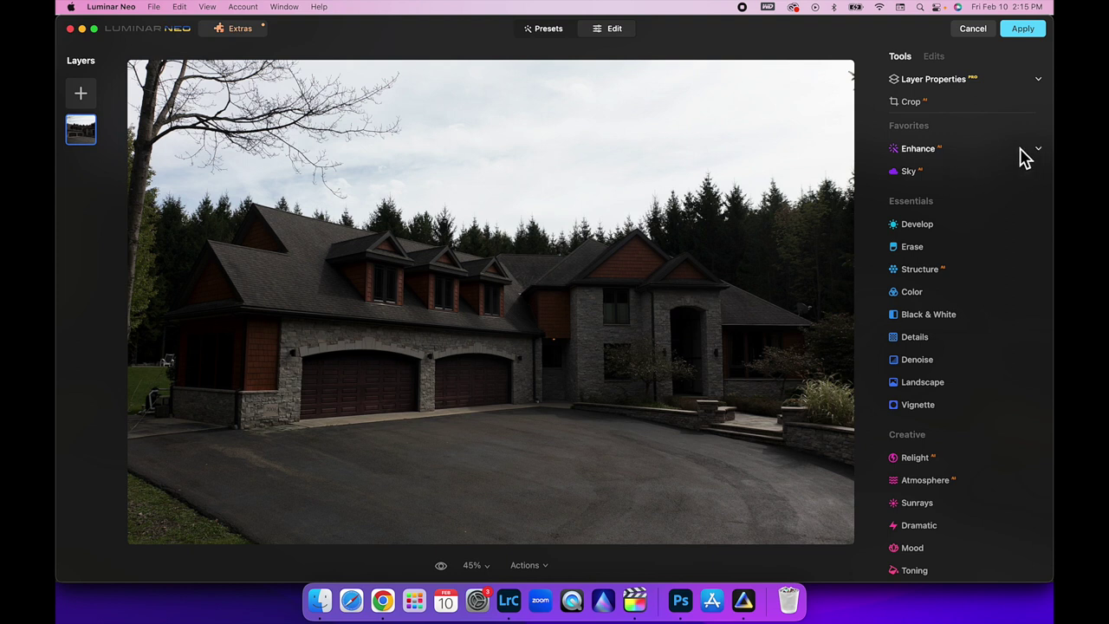
Set the Enhance Accent slider to 100, trying Sky Enhancer but leaving it at 0
click(943, 153)
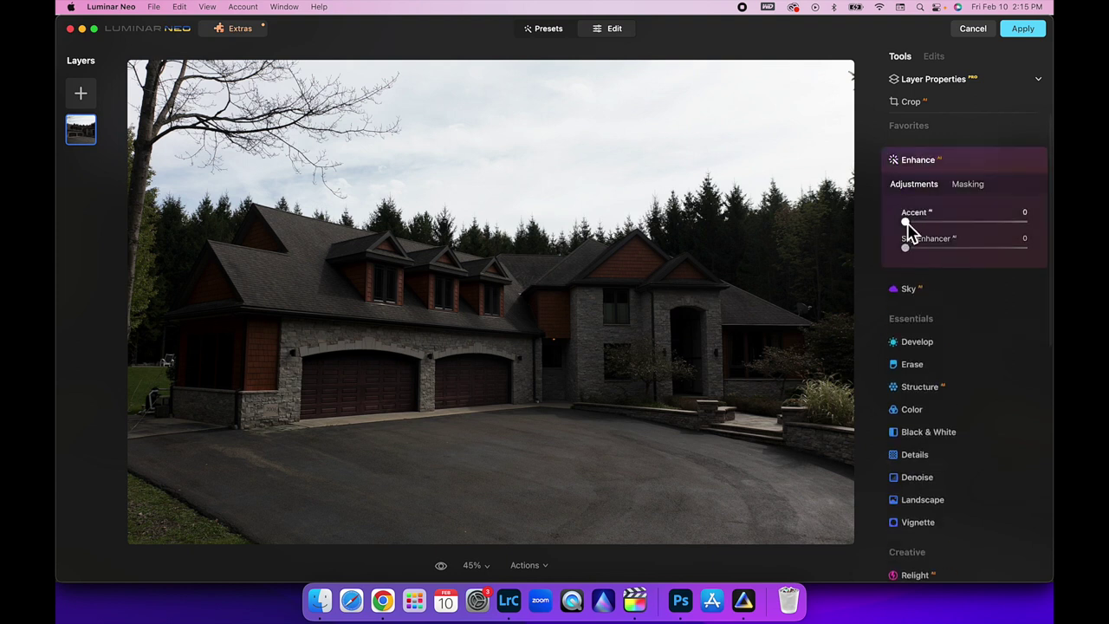
drag(906, 223, 1048, 232)
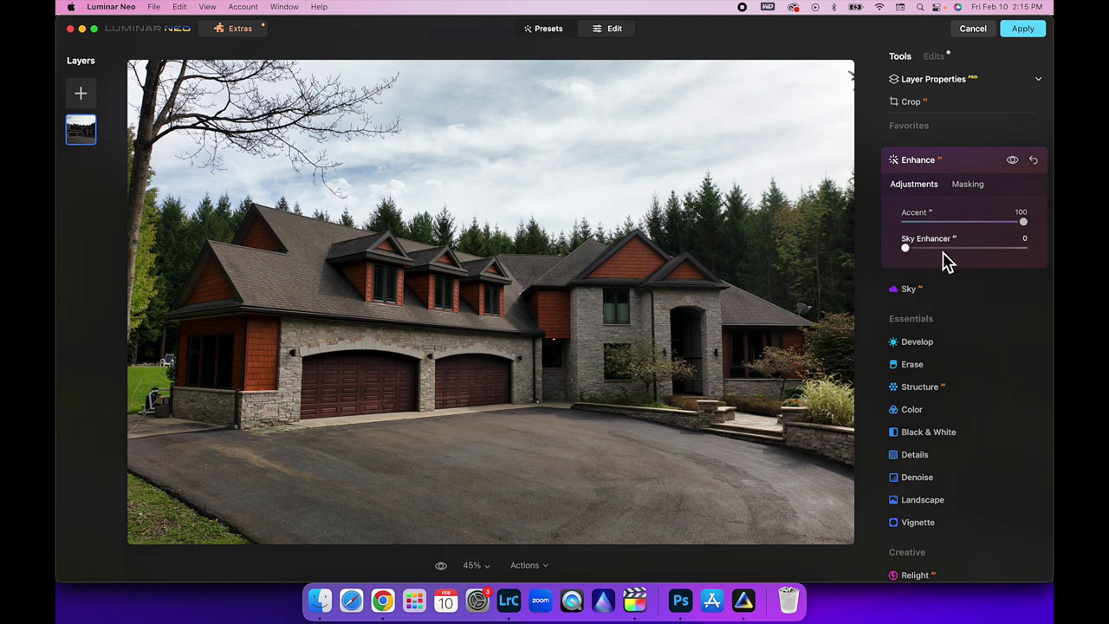
drag(944, 254, 902, 252)
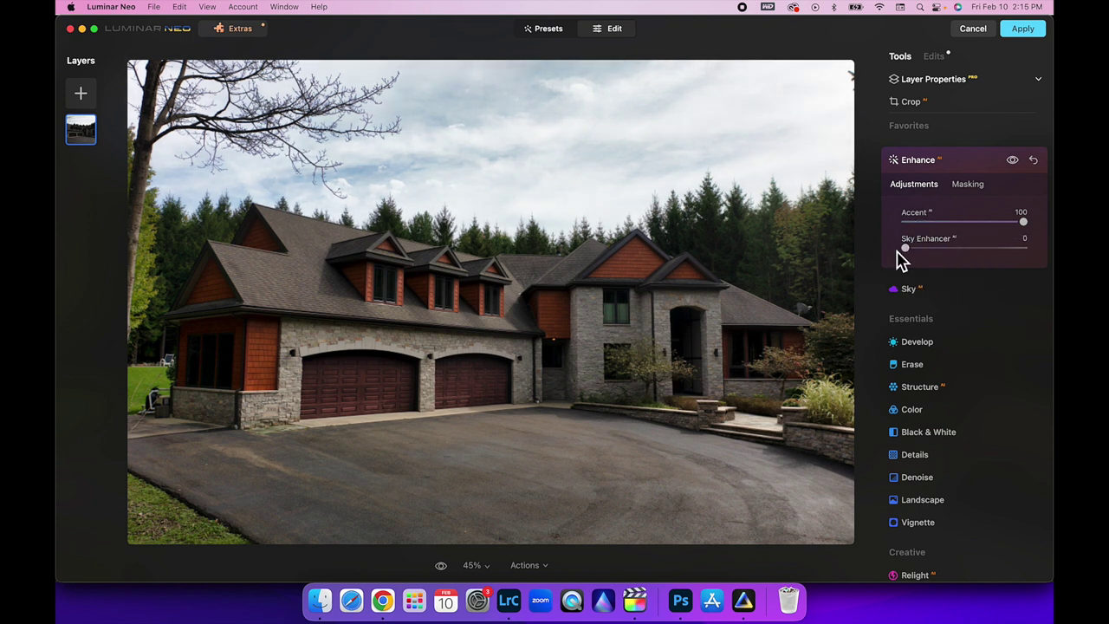
Swap the overcast sky for Sunset Clouds 3 from the Sky Selection grid
click(922, 166)
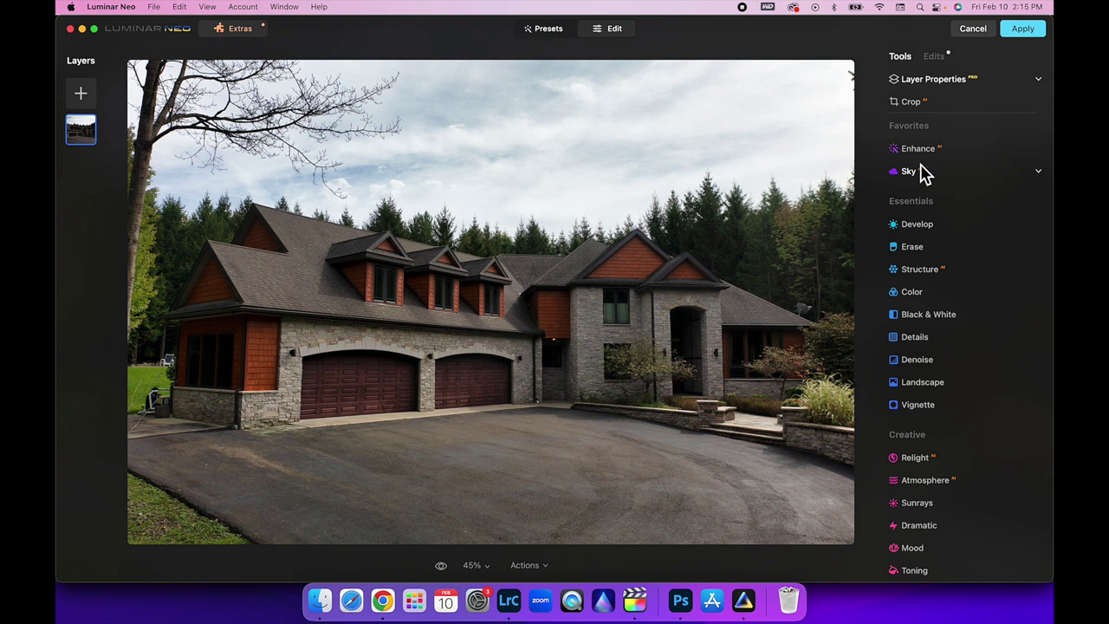
click(1036, 173)
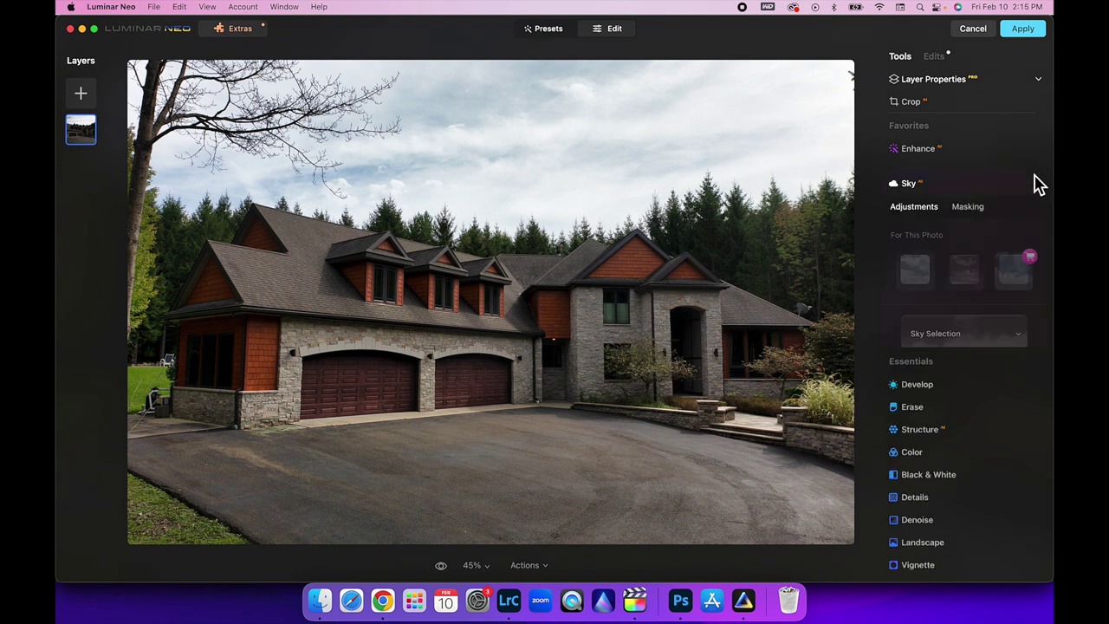
click(1019, 346)
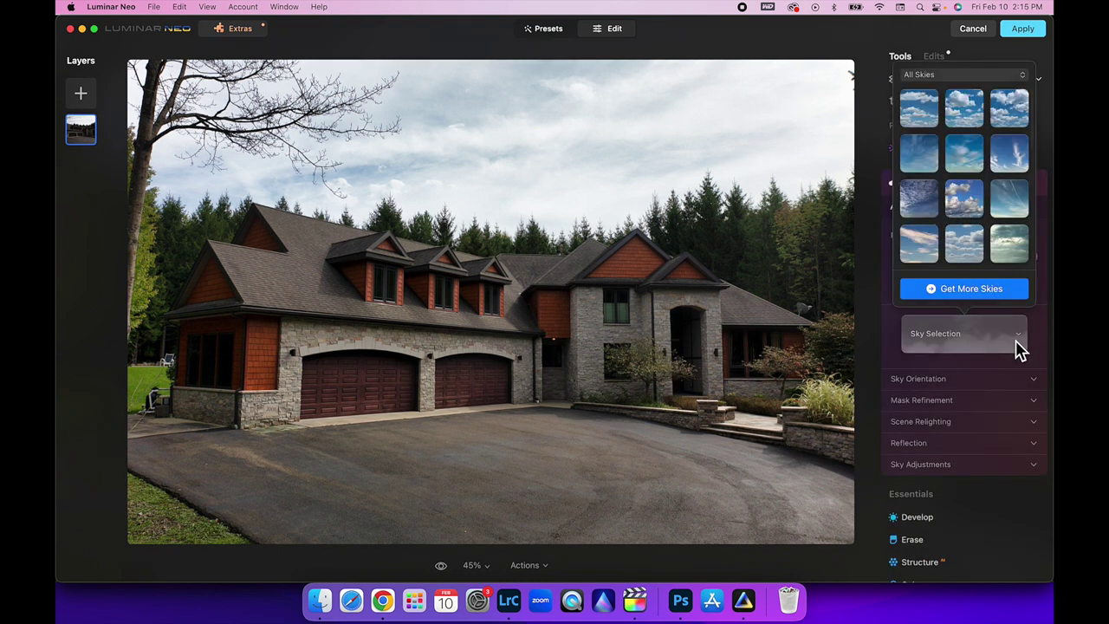
scroll(975, 192, down, 10)
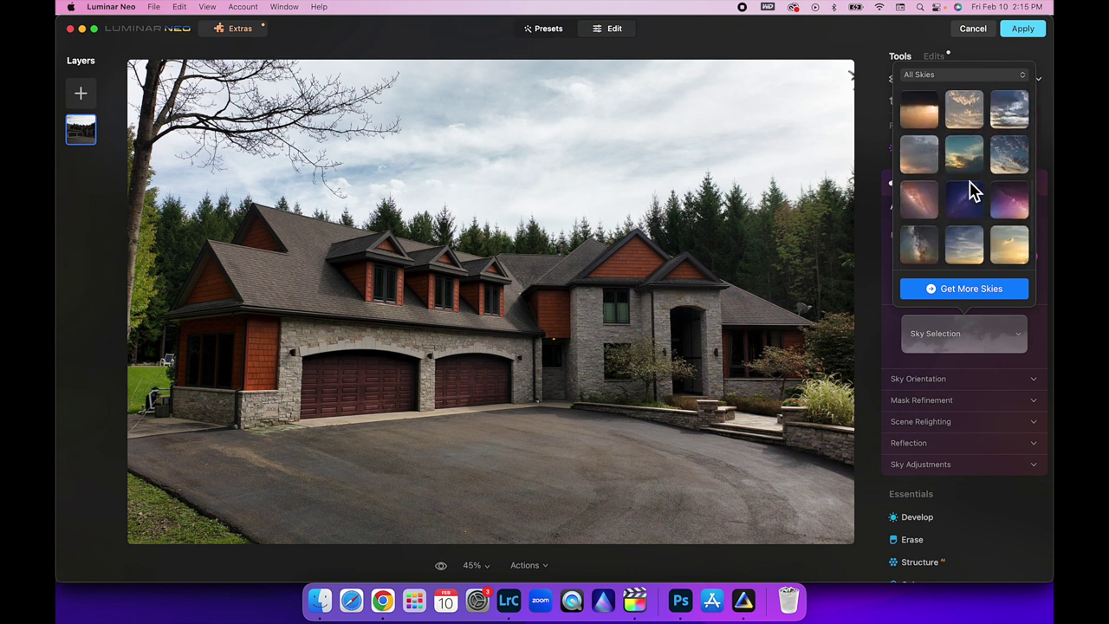
scroll(971, 191, down, 3)
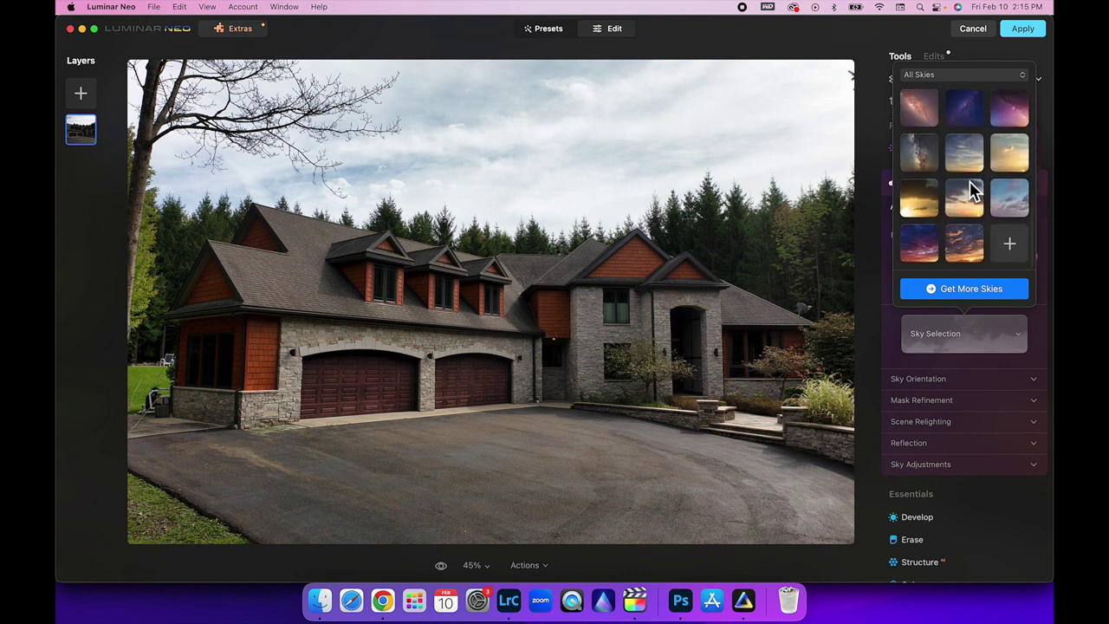
click(966, 253)
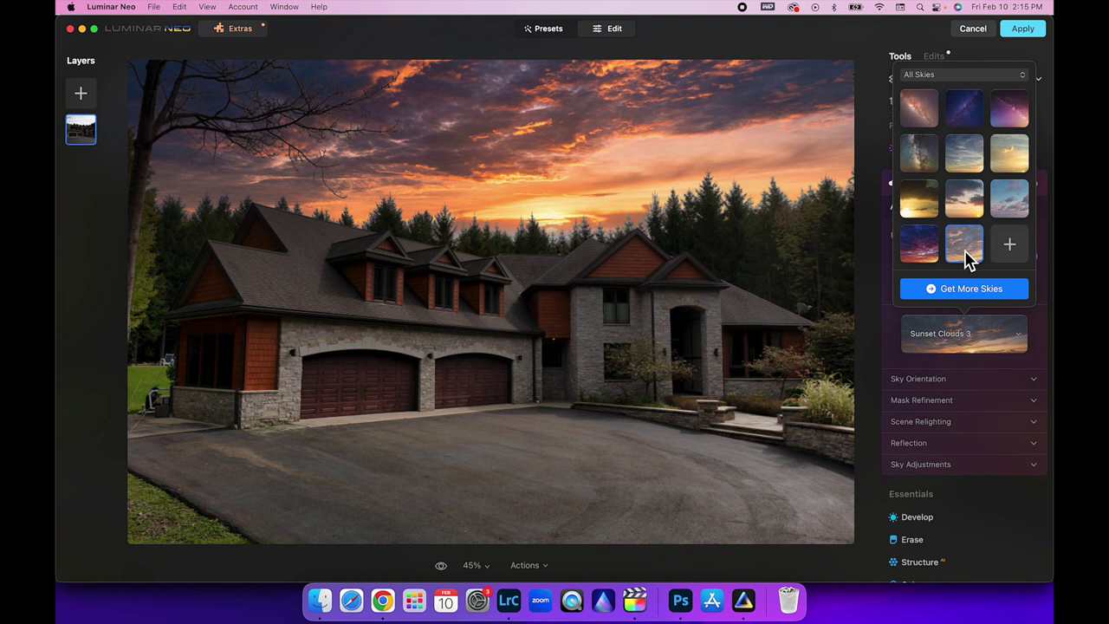
click(1033, 387)
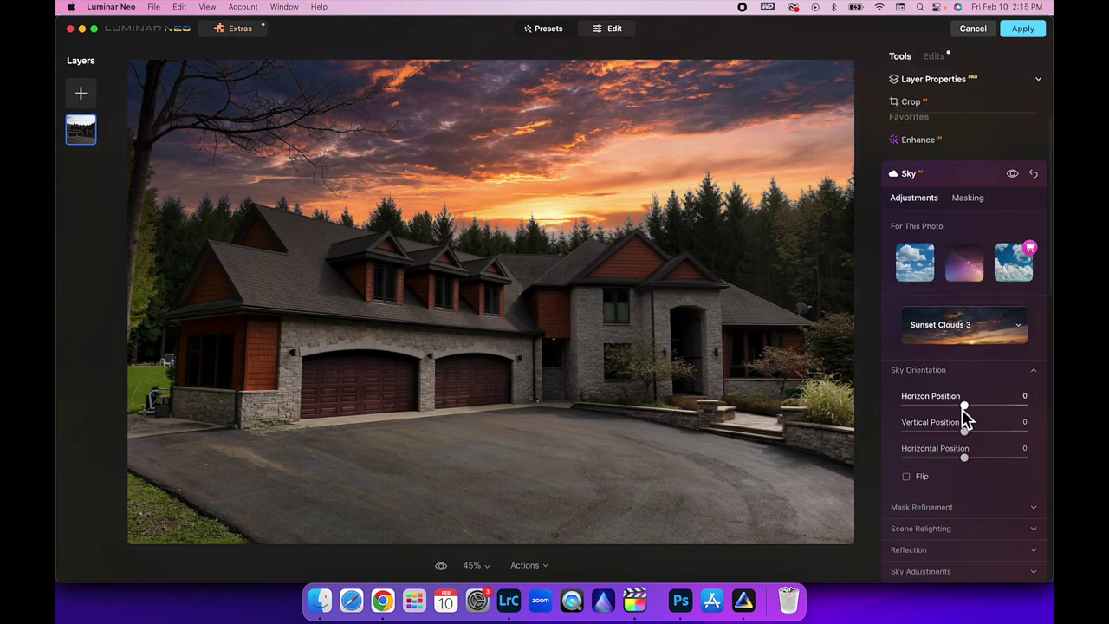
Set Sky Orientation to Horizon Position -4, Vertical Position 2 and Horizontal Position 21
mouse_move(965, 405)
mouse_down()
mouse_move(968, 433)
mouse_move(962, 413)
mouse_move(976, 410)
mouse_move(963, 410)
mouse_up()
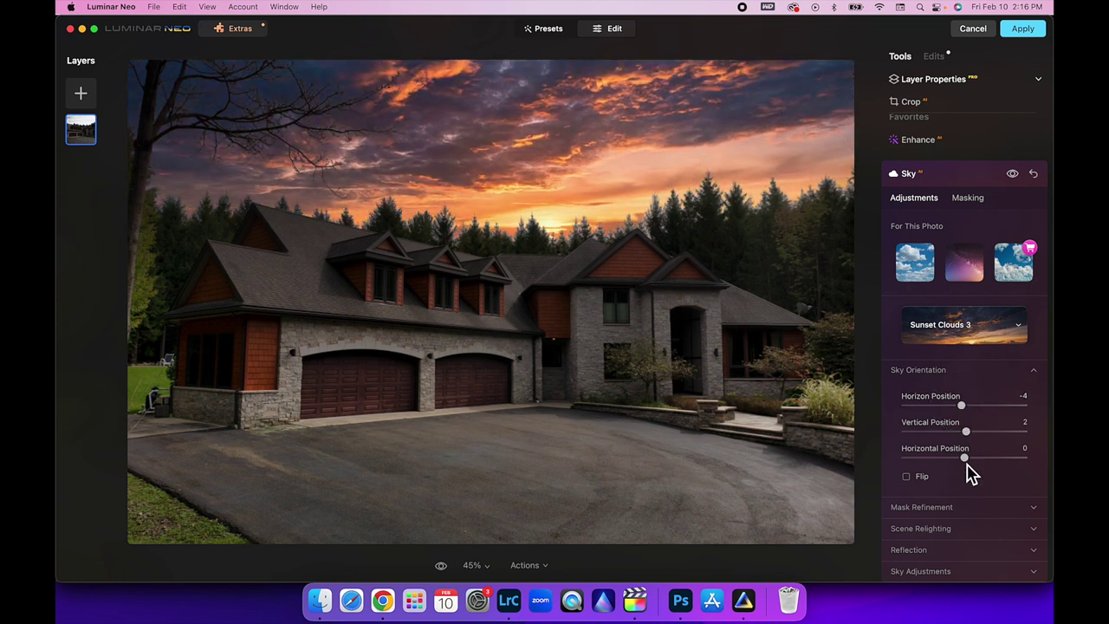
drag(967, 457, 980, 462)
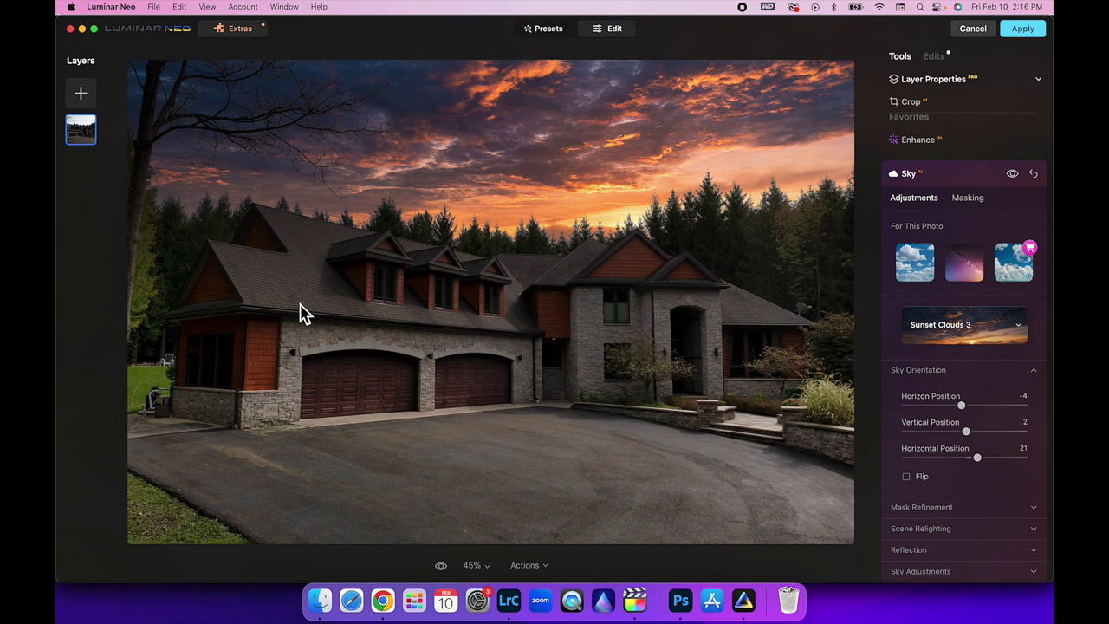
scroll(988, 359, down, 3)
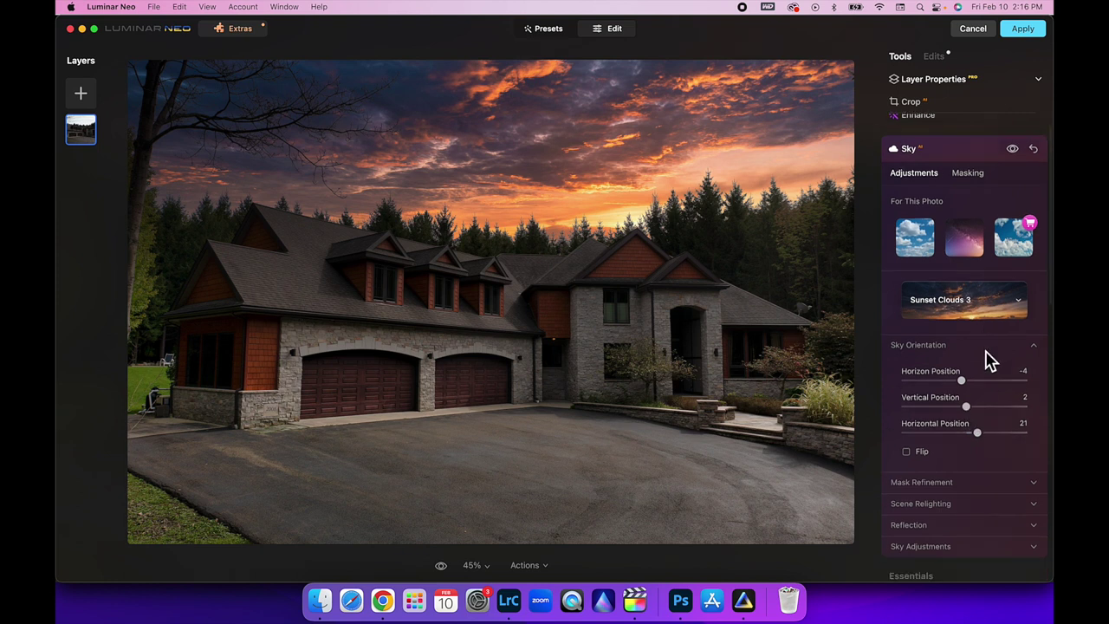
scroll(988, 359, down, 2)
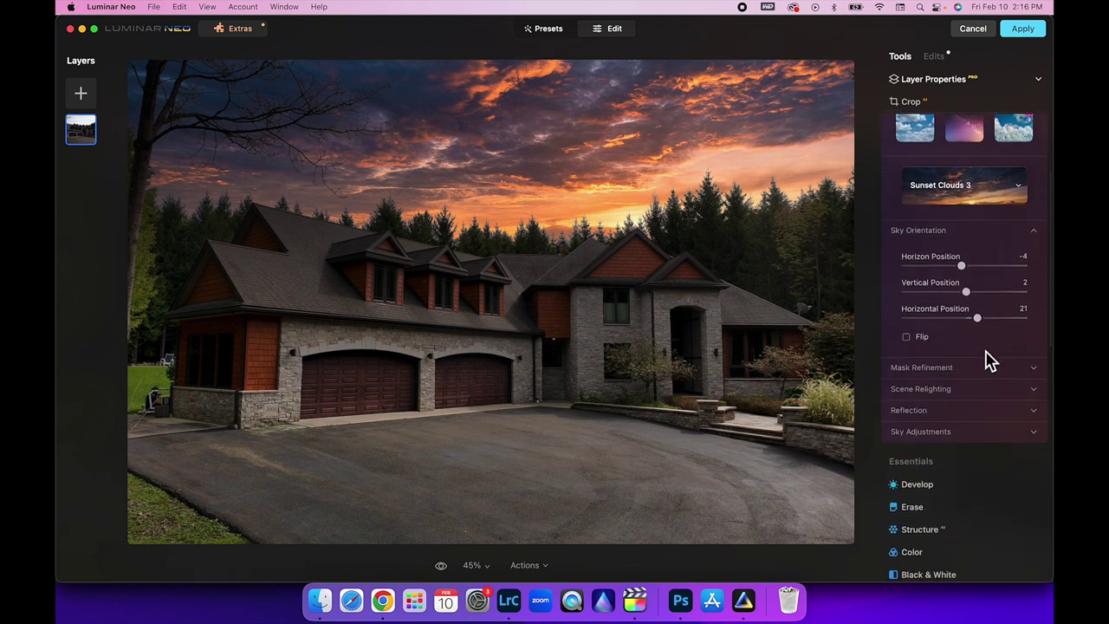
Expand Mask Refinement and raise the Global refinement to 100
click(1036, 375)
scroll(997, 416, up, 1)
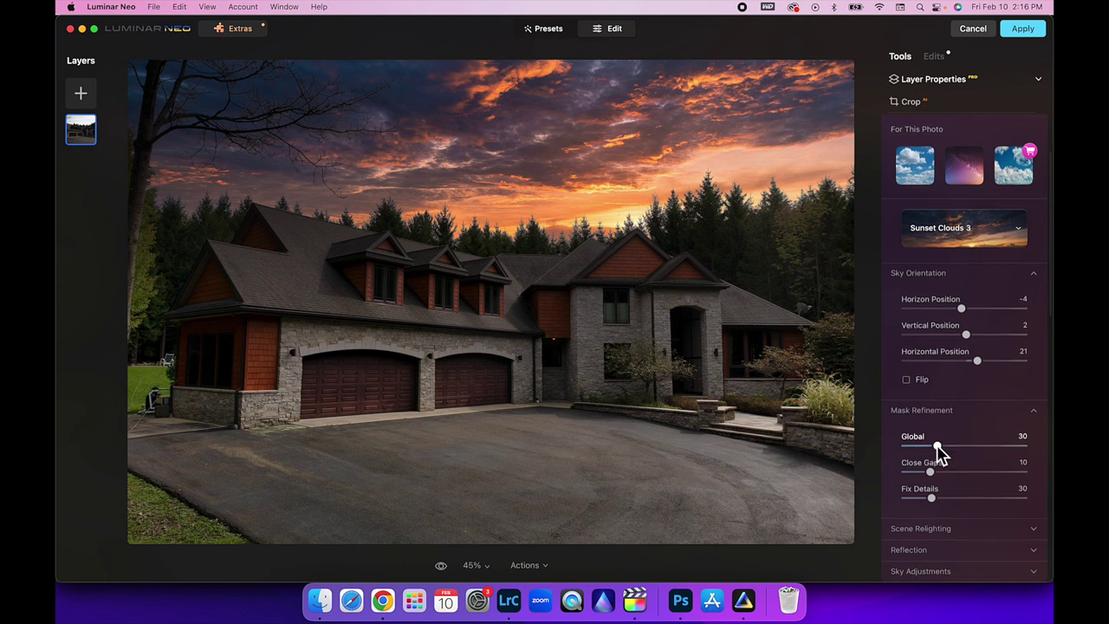
drag(936, 449, 939, 449)
drag(938, 449, 1052, 476)
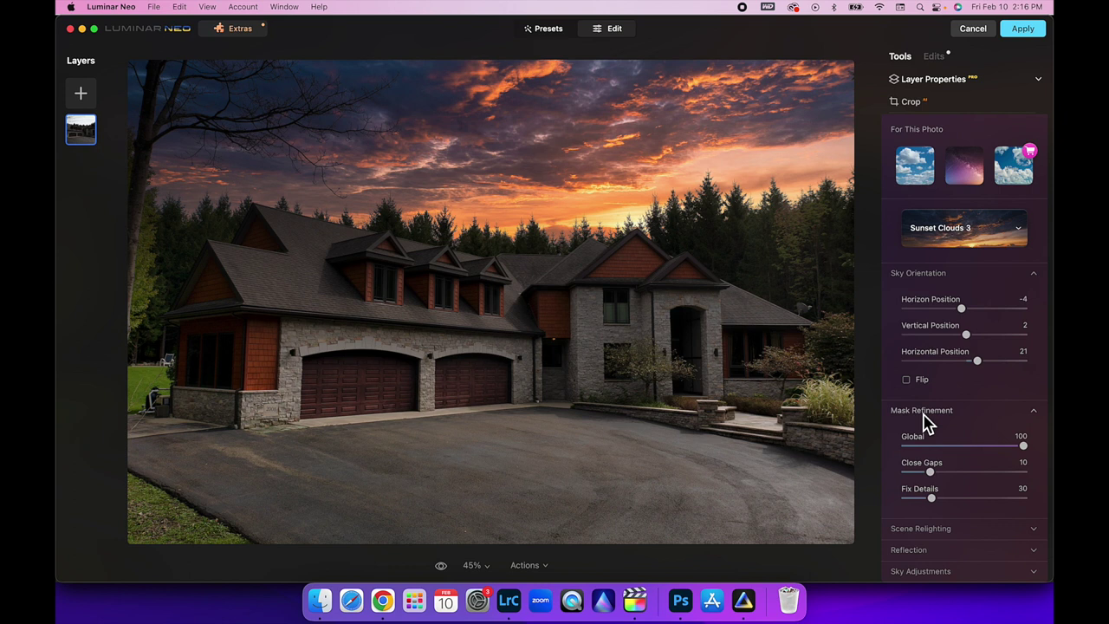
Fine-tune the sky mask to Close Gaps 20 and Fix Details 57
drag(932, 472, 968, 473)
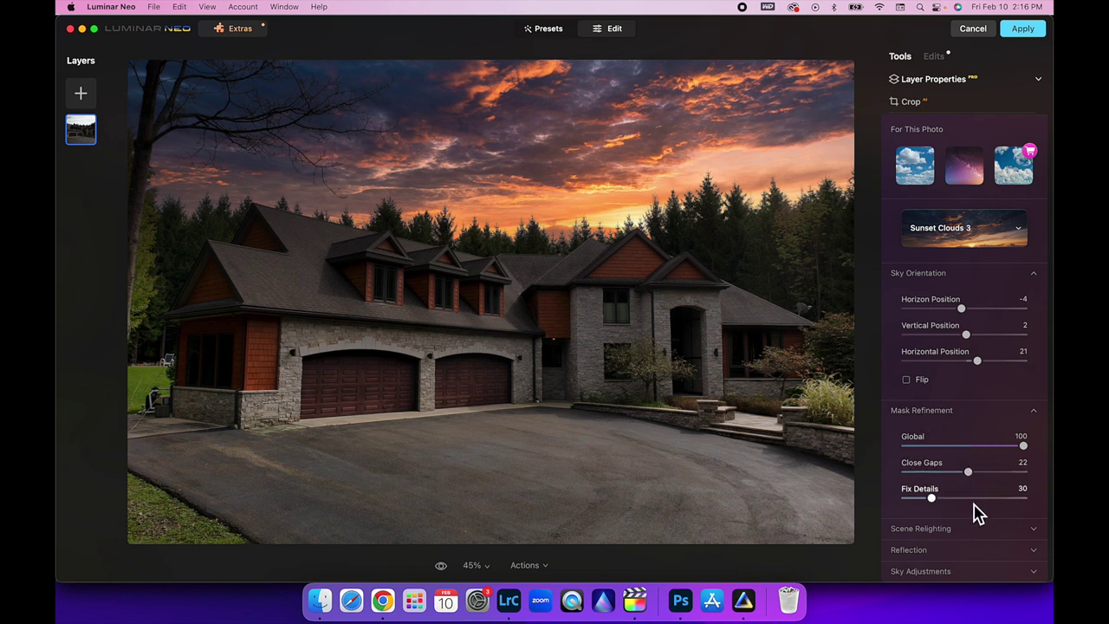
click(972, 499)
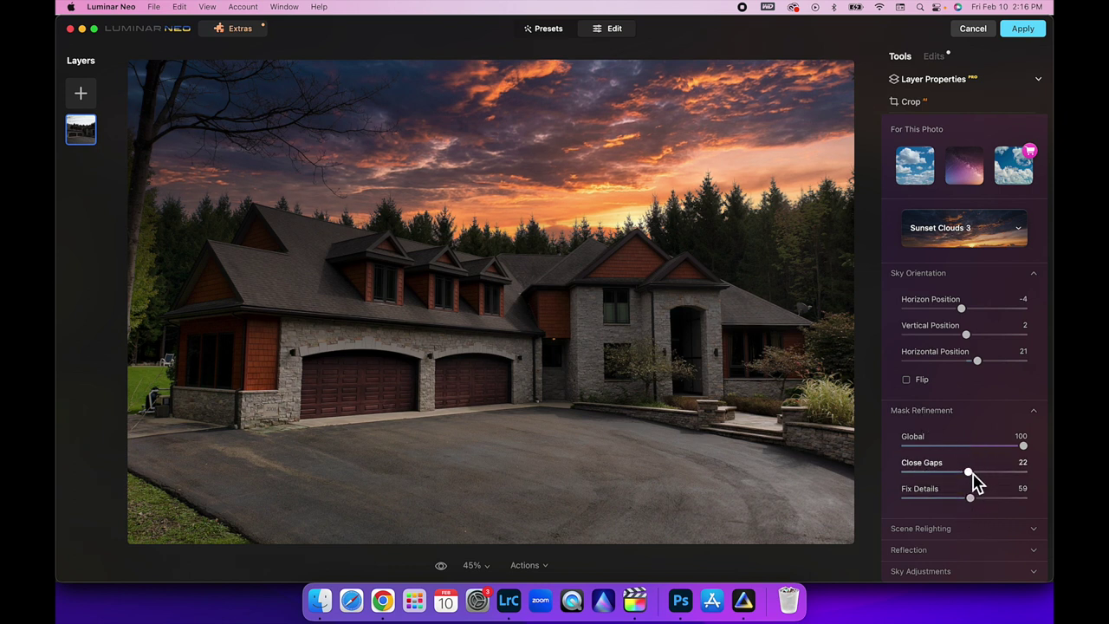
click(977, 473)
click(979, 500)
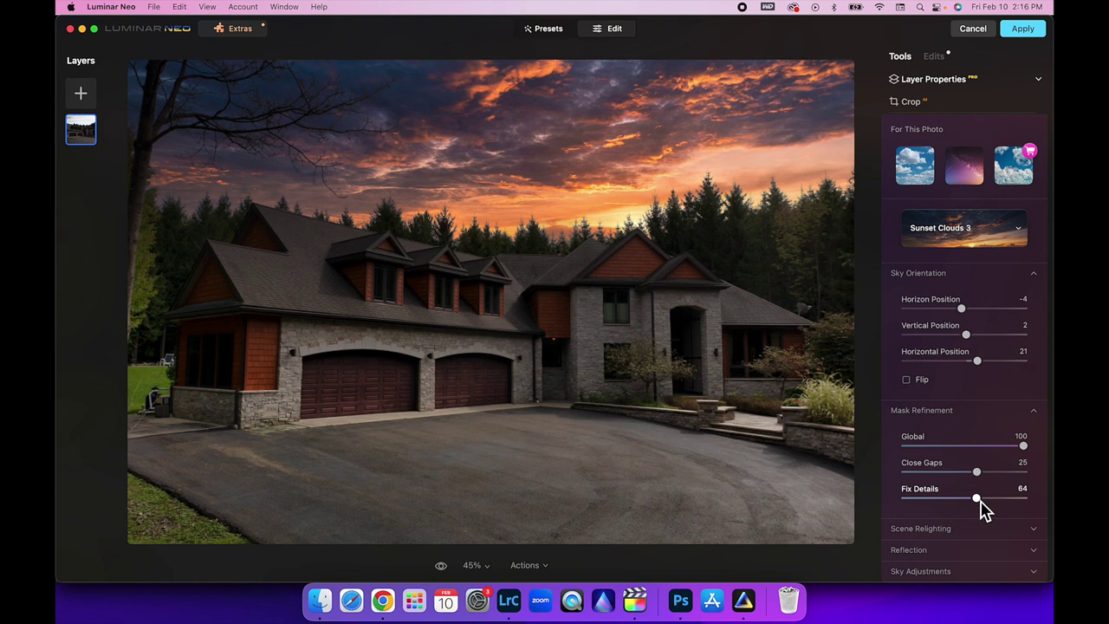
drag(981, 502, 1054, 512)
click(975, 503)
drag(975, 500, 959, 473)
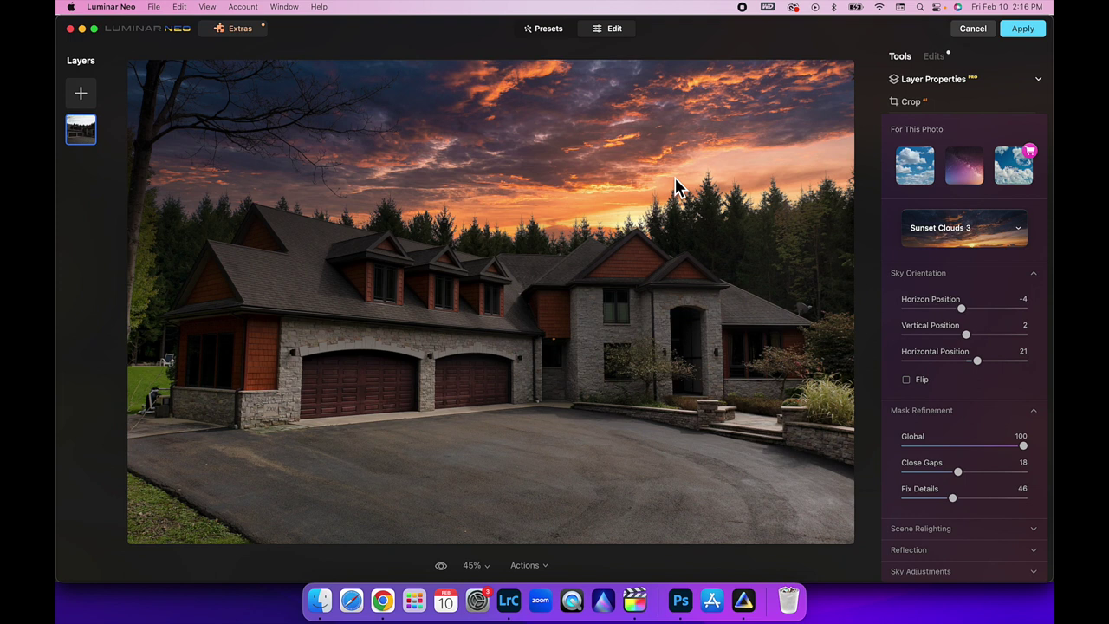
click(962, 473)
click(965, 499)
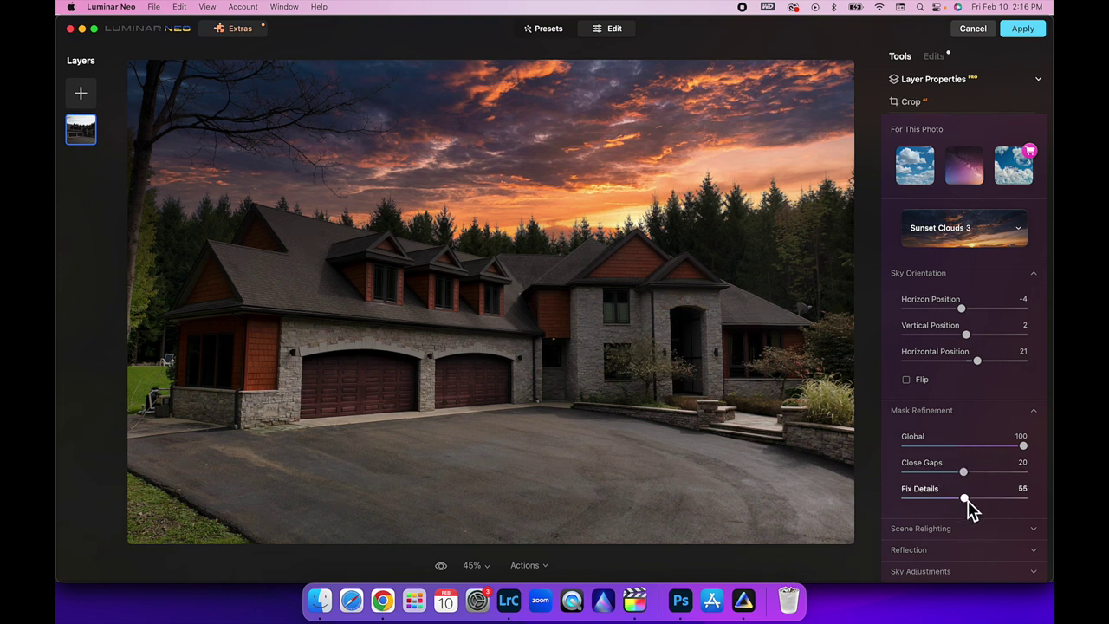
click(970, 501)
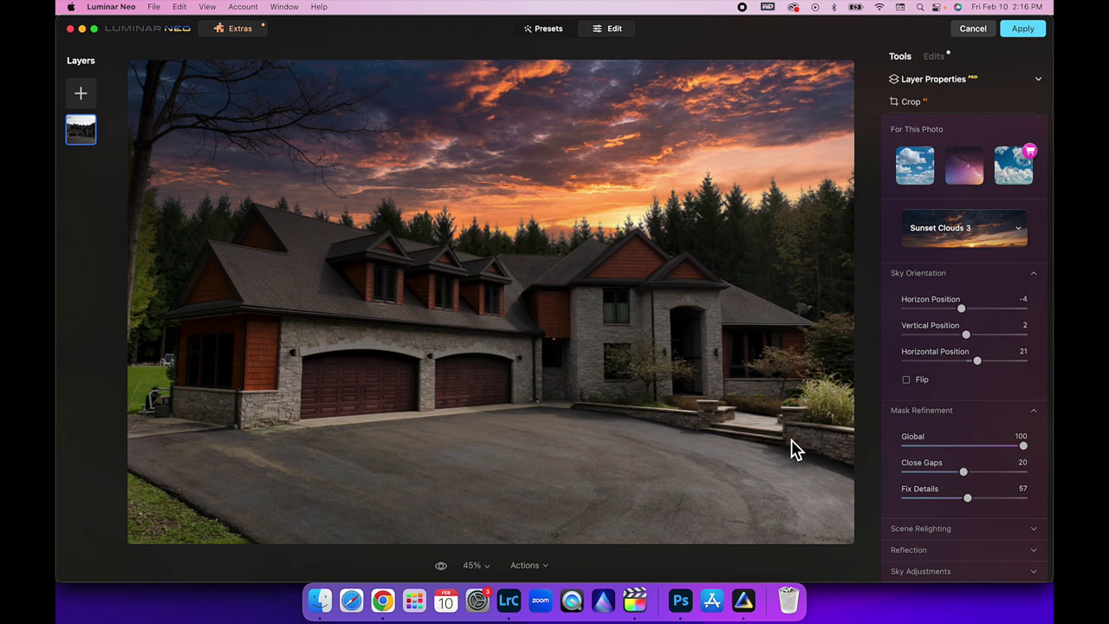
scroll(969, 471, down, 3)
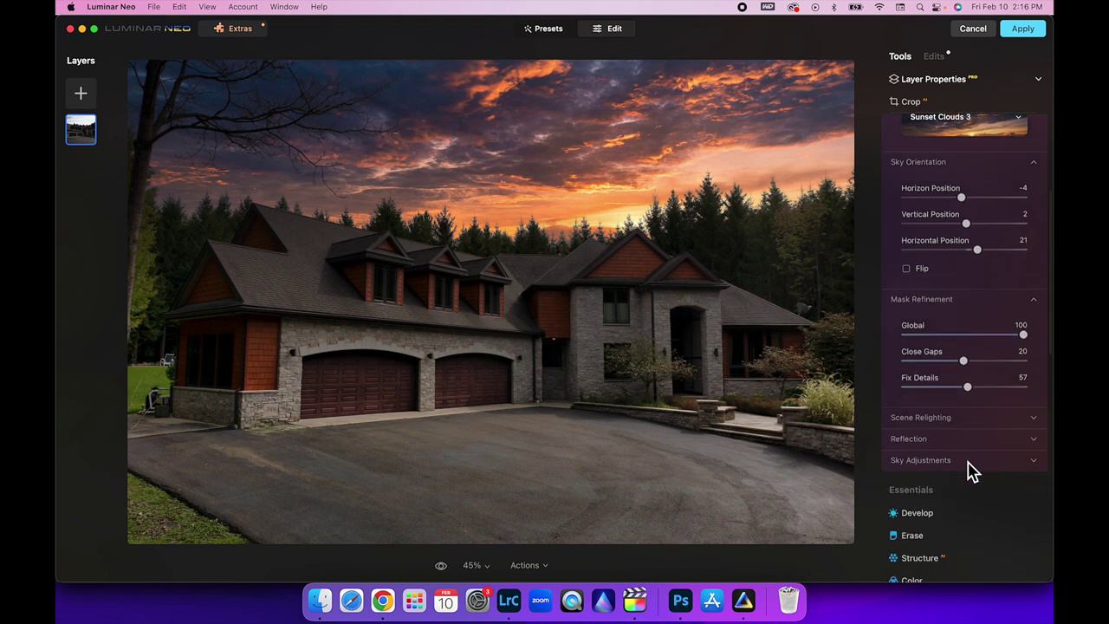
Soften the sunset sky with a Defocus of 12 in Sky Adjustments
click(1034, 420)
click(969, 449)
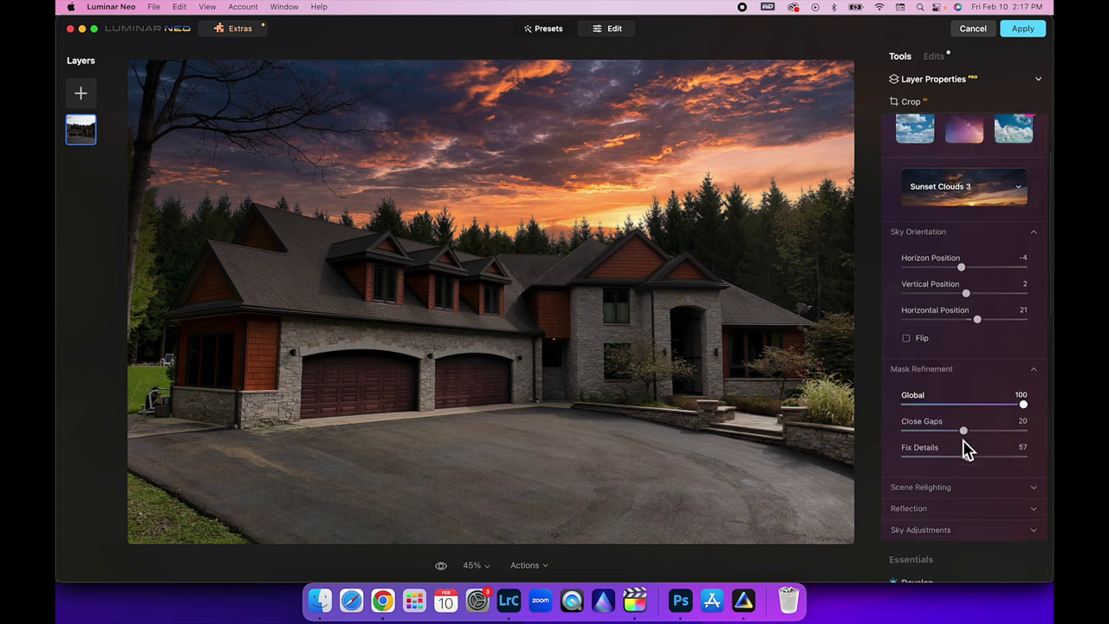
scroll(978, 560, down, 3)
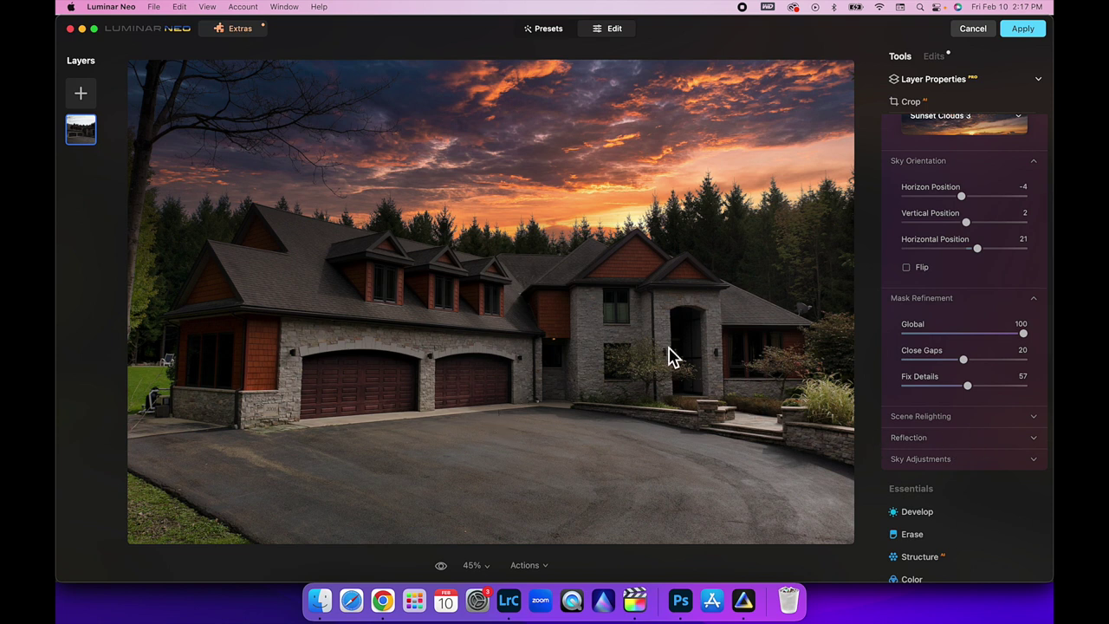
click(1037, 472)
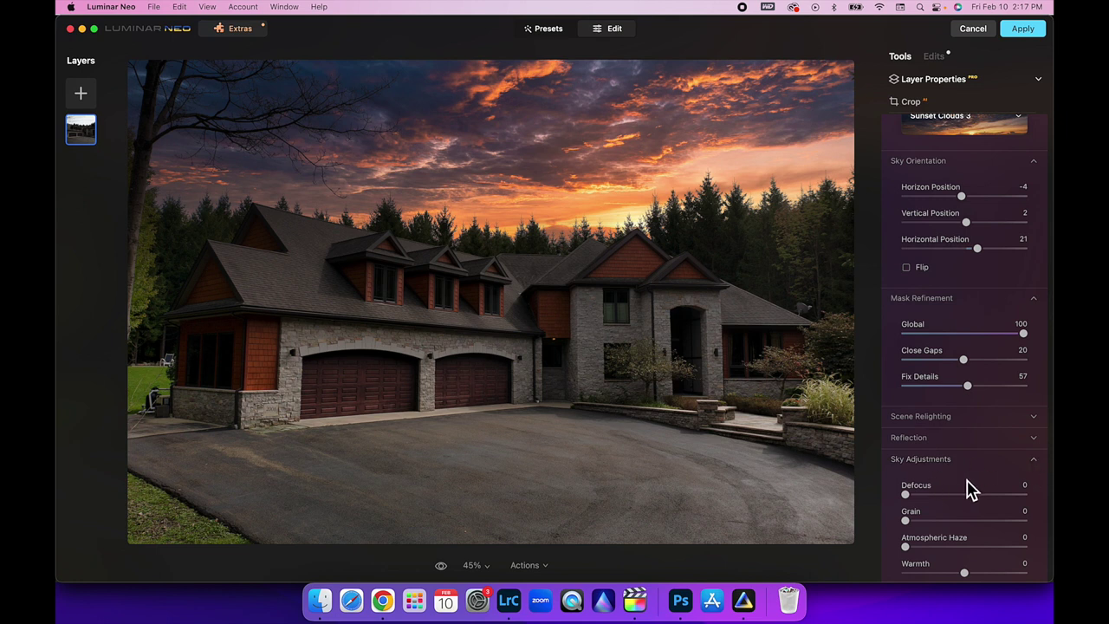
scroll(969, 483, down, 3)
click(941, 407)
drag(942, 411, 919, 408)
Warm the sunset sky colours with Warmth set to 26
scroll(1023, 434, down, 3)
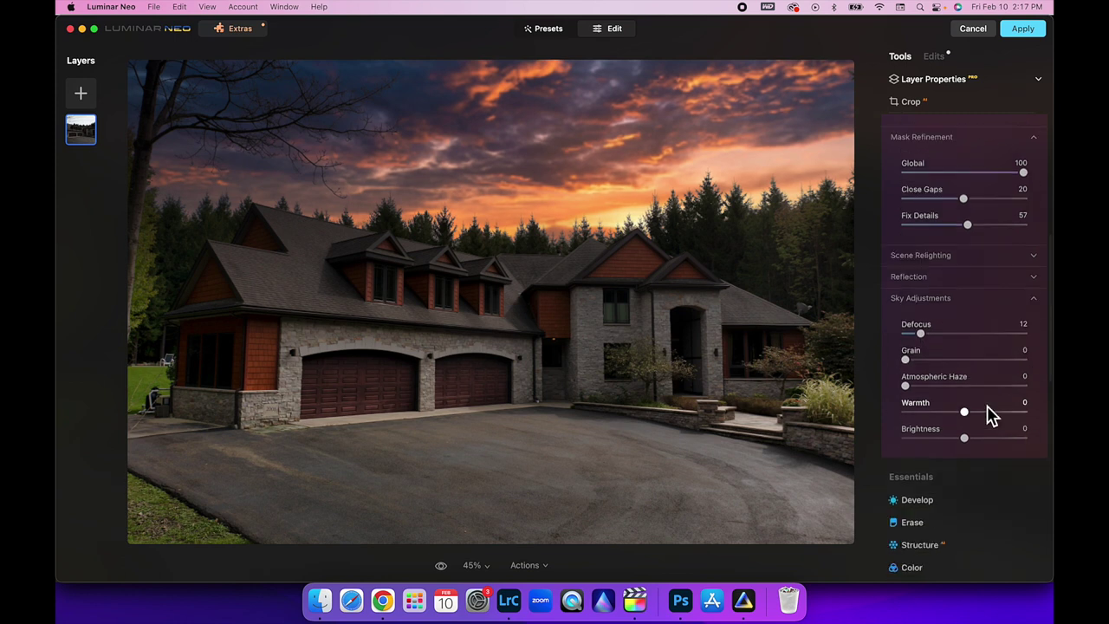
click(966, 413)
drag(968, 412, 984, 414)
scroll(948, 389, down, 2)
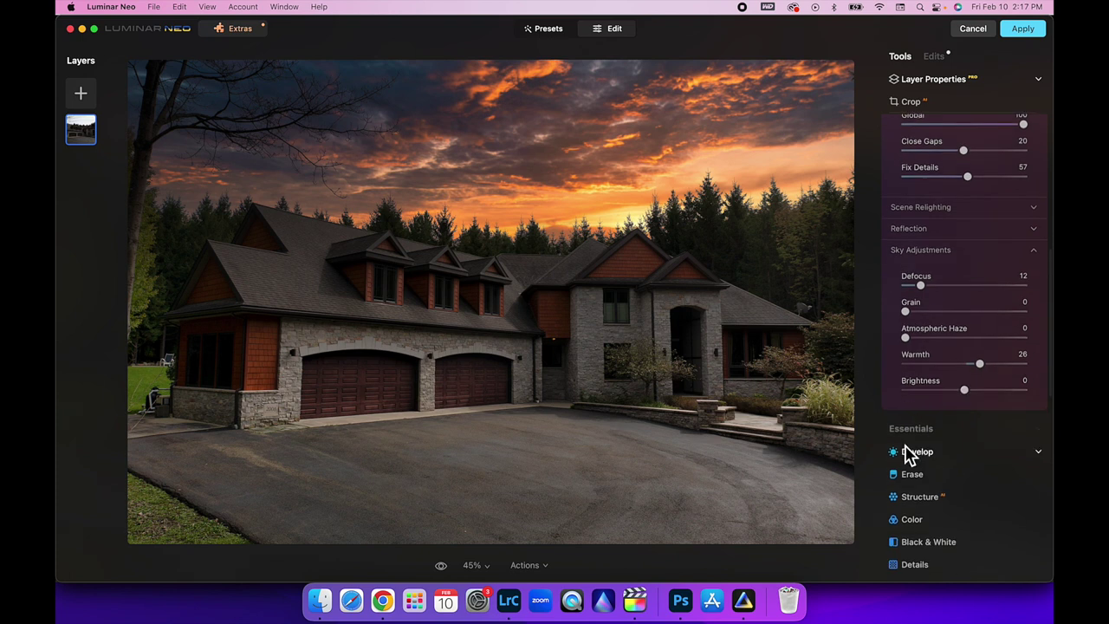
scroll(919, 455, down, 5)
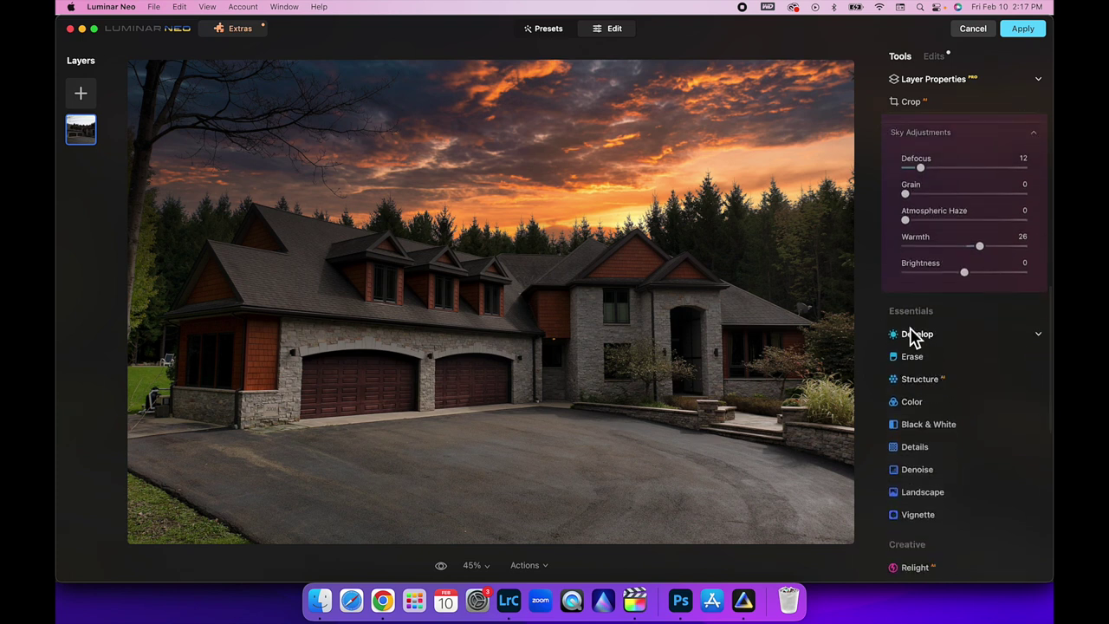
Show the Edits list with the Sky edit's Horizon -4, Vertical 2, Horizontal 21 values
scroll(928, 309, up, 5)
scroll(929, 305, up, 12)
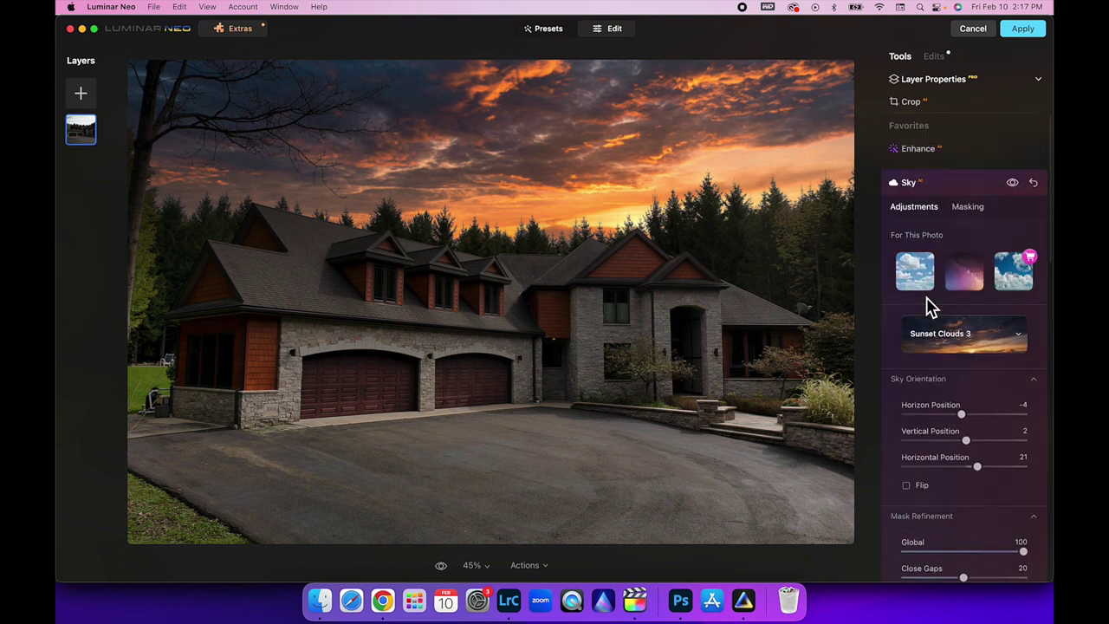
click(919, 152)
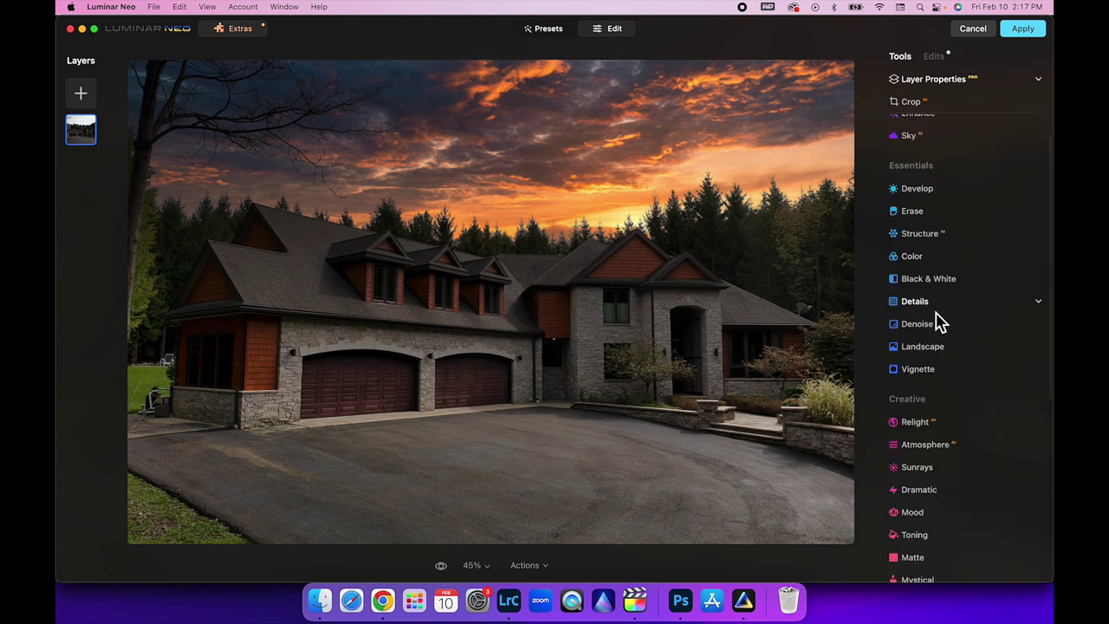
scroll(941, 321, down, 2)
scroll(943, 321, up, 3)
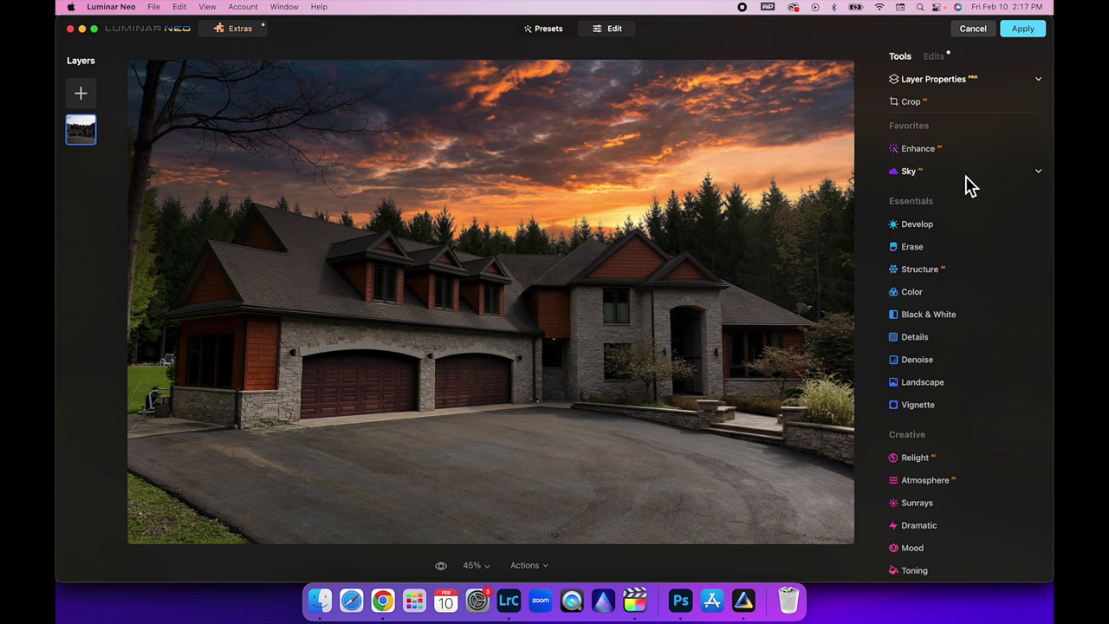
click(936, 175)
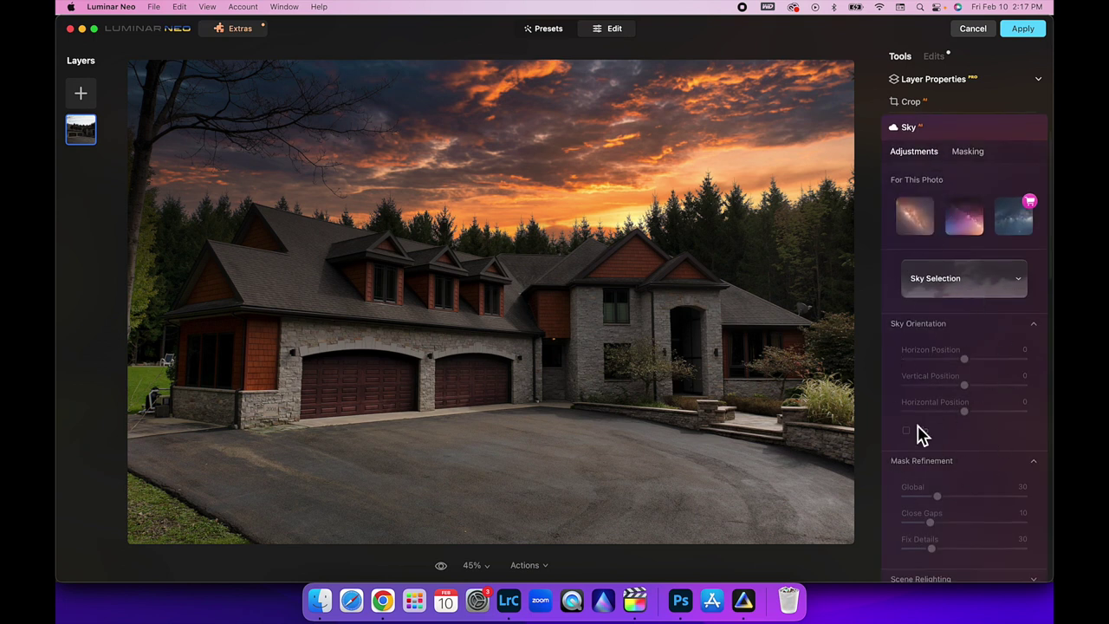
click(915, 133)
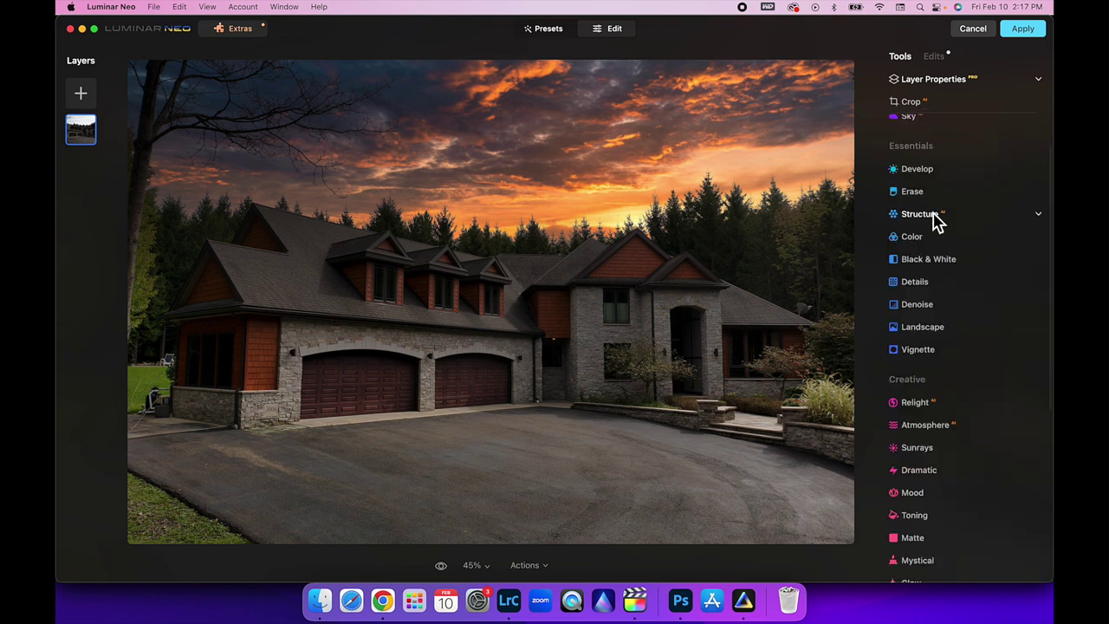
click(936, 60)
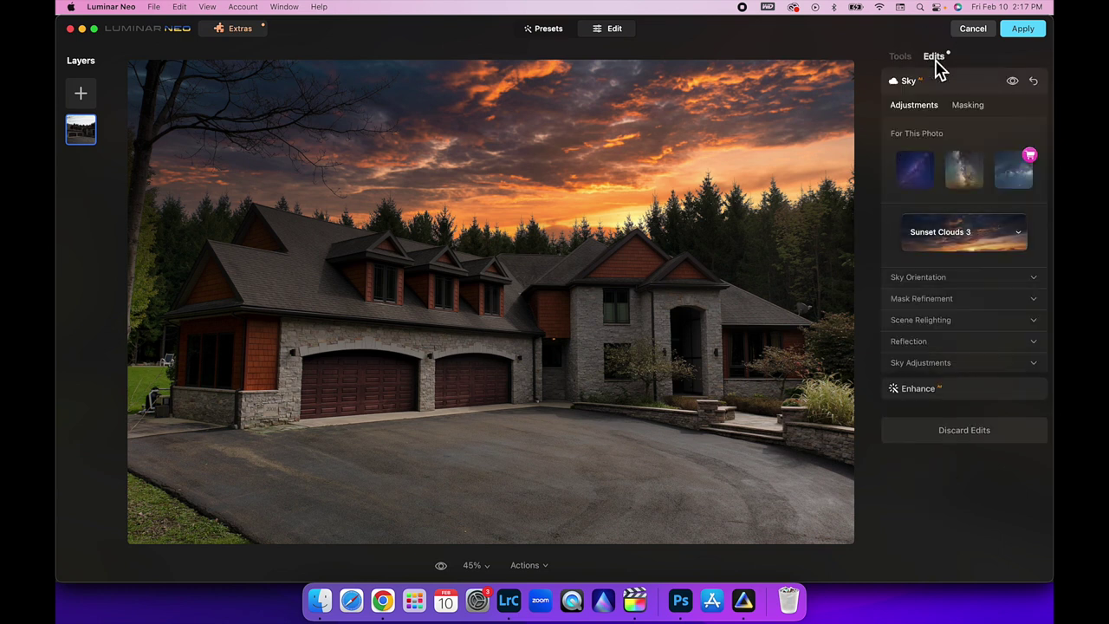
click(1037, 279)
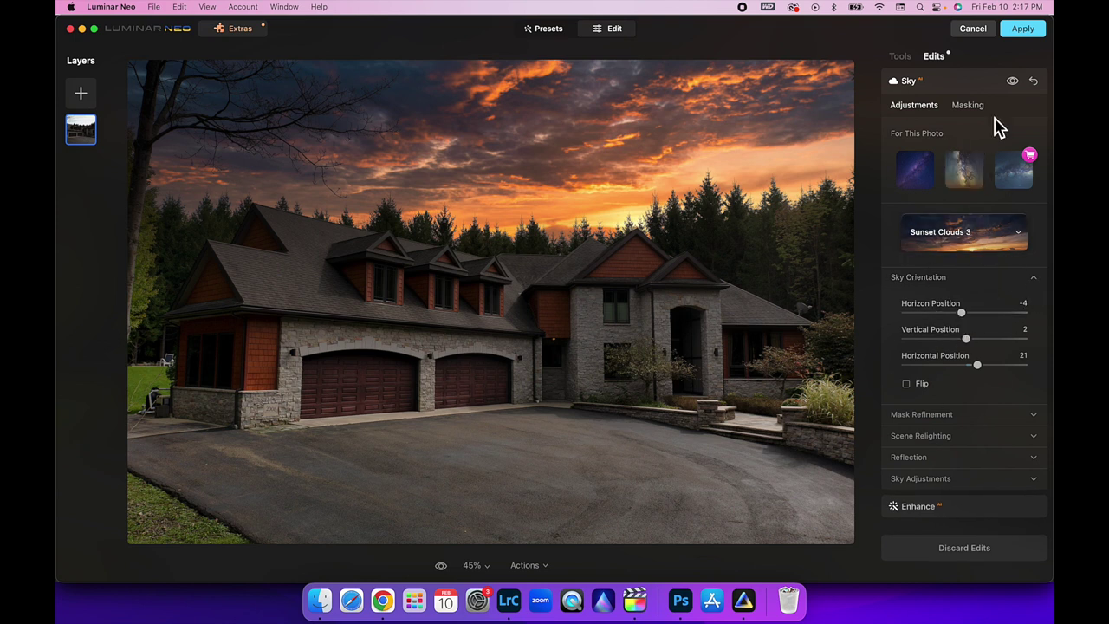
Raise the Color tool's Vibrance to 35, comparing with the adjustment hidden
click(907, 82)
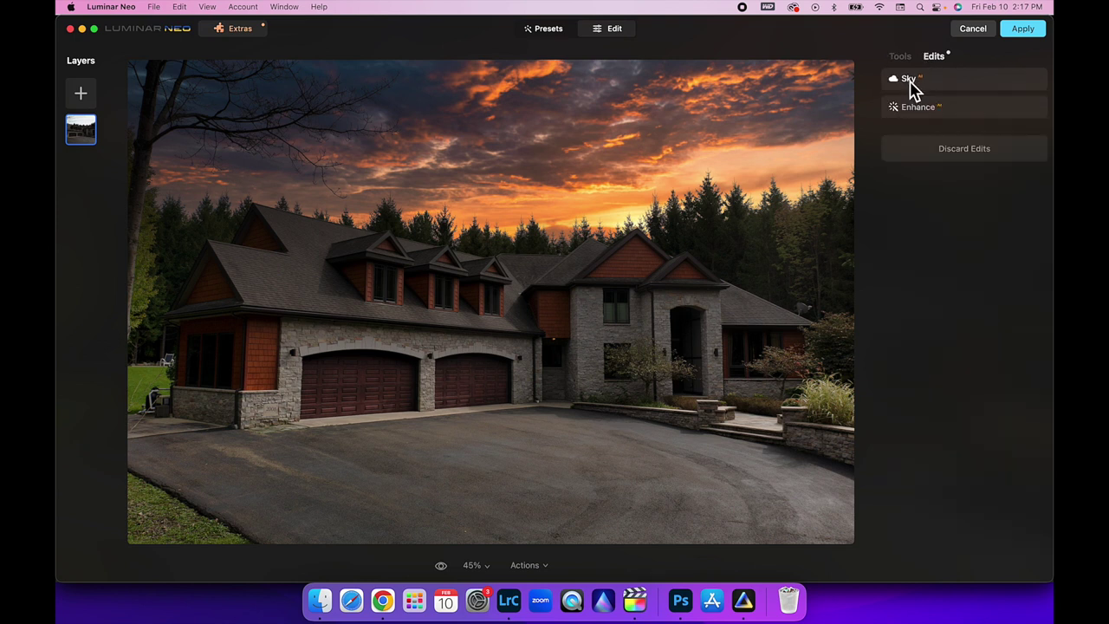
click(900, 57)
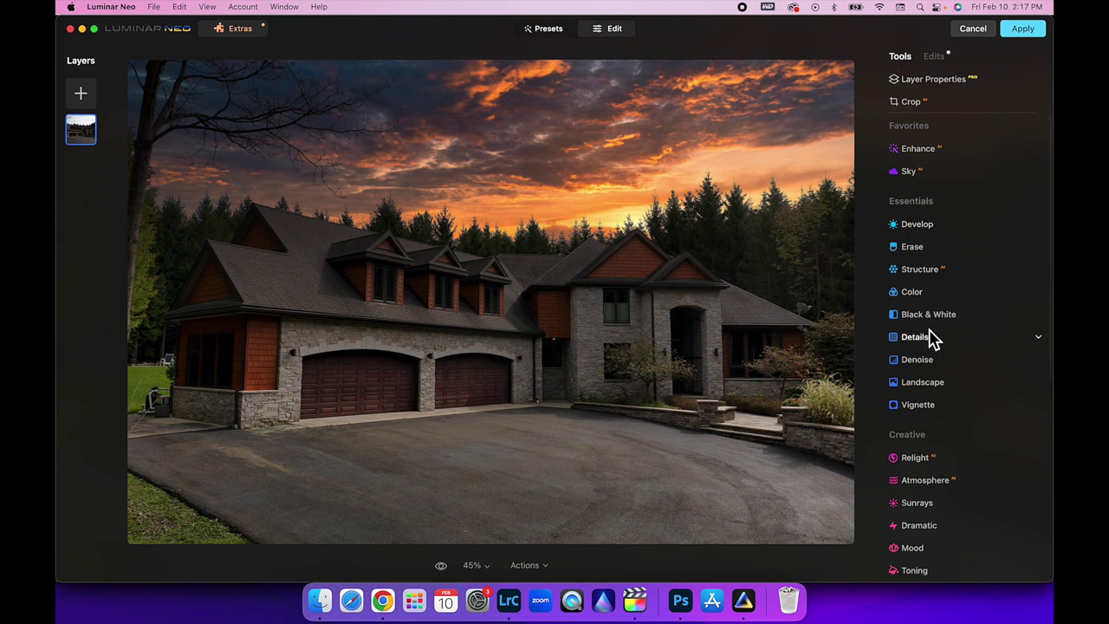
scroll(931, 338, down, 2)
click(924, 237)
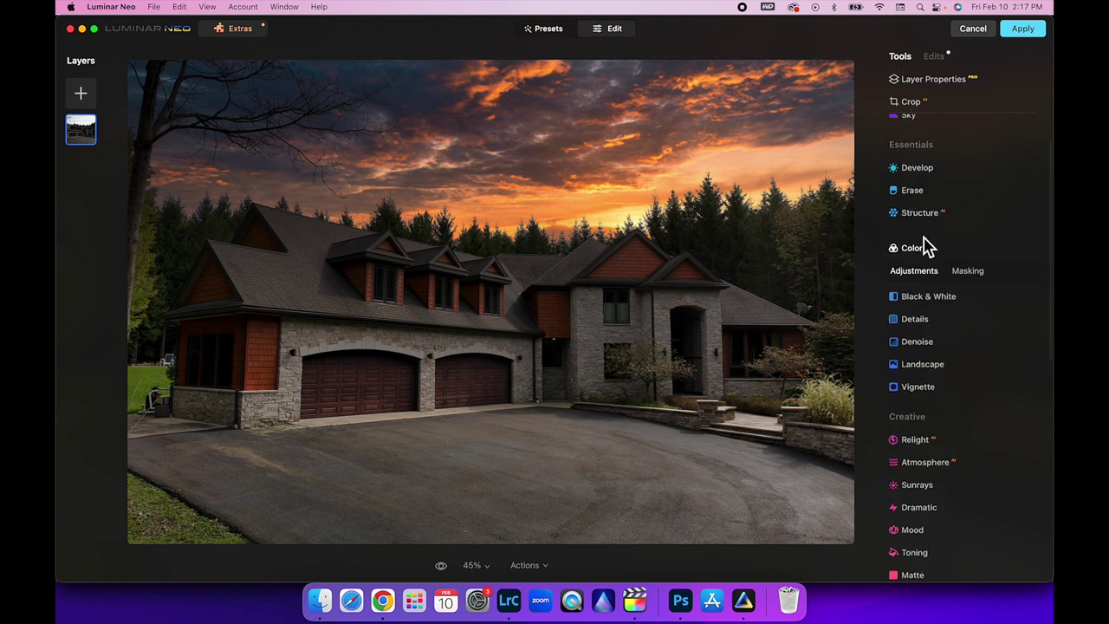
drag(965, 336, 976, 309)
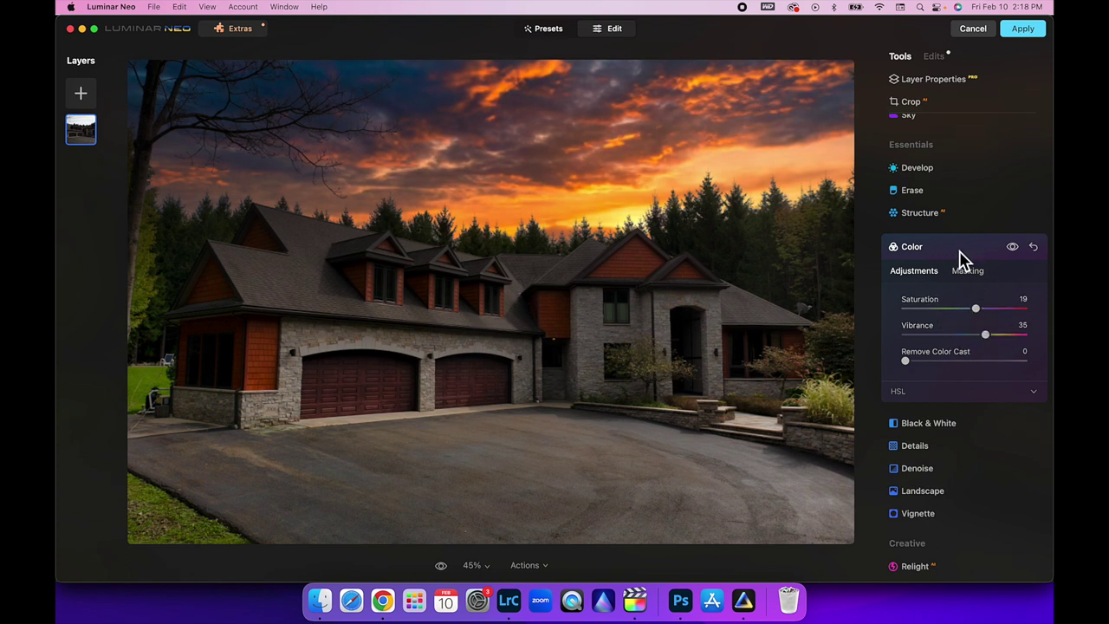
click(1012, 248)
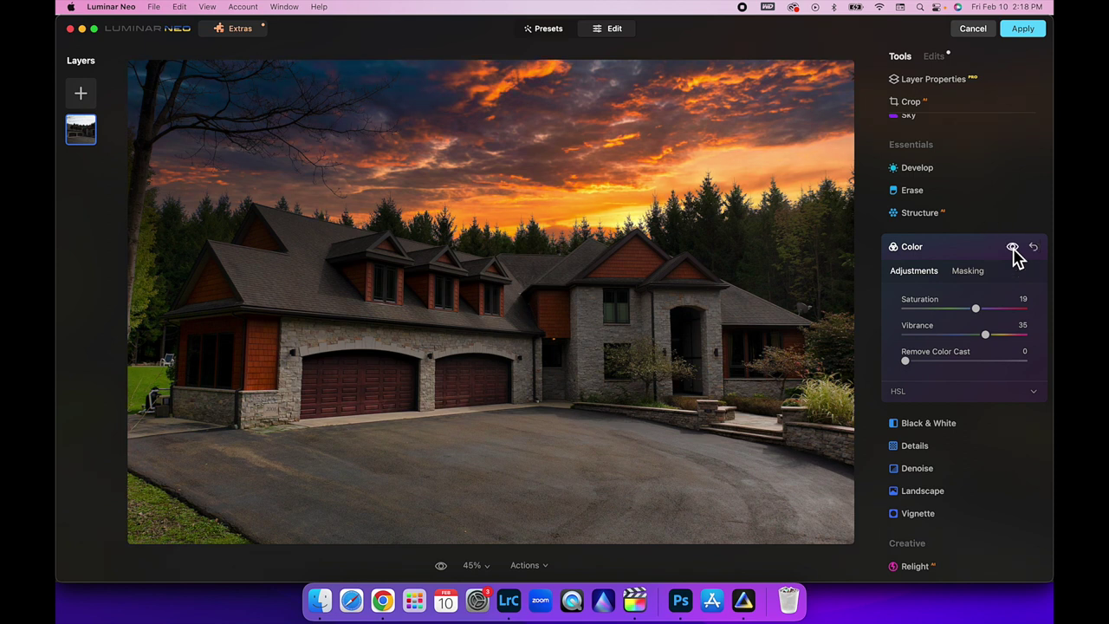
click(917, 251)
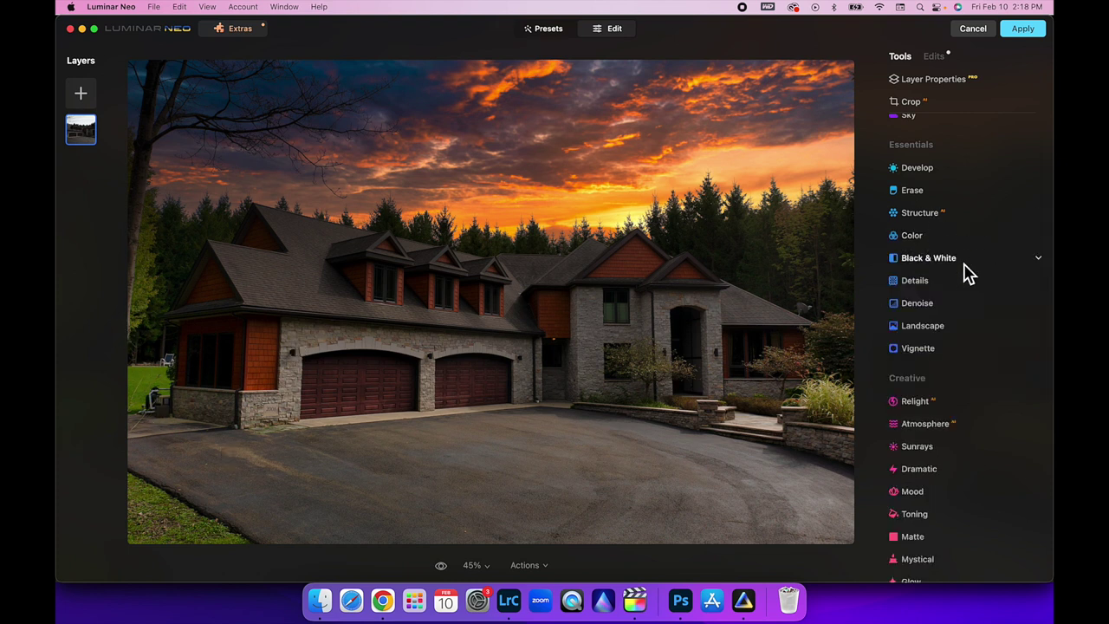
Darken the greens by setting HSL Luminance Green to -45
click(937, 57)
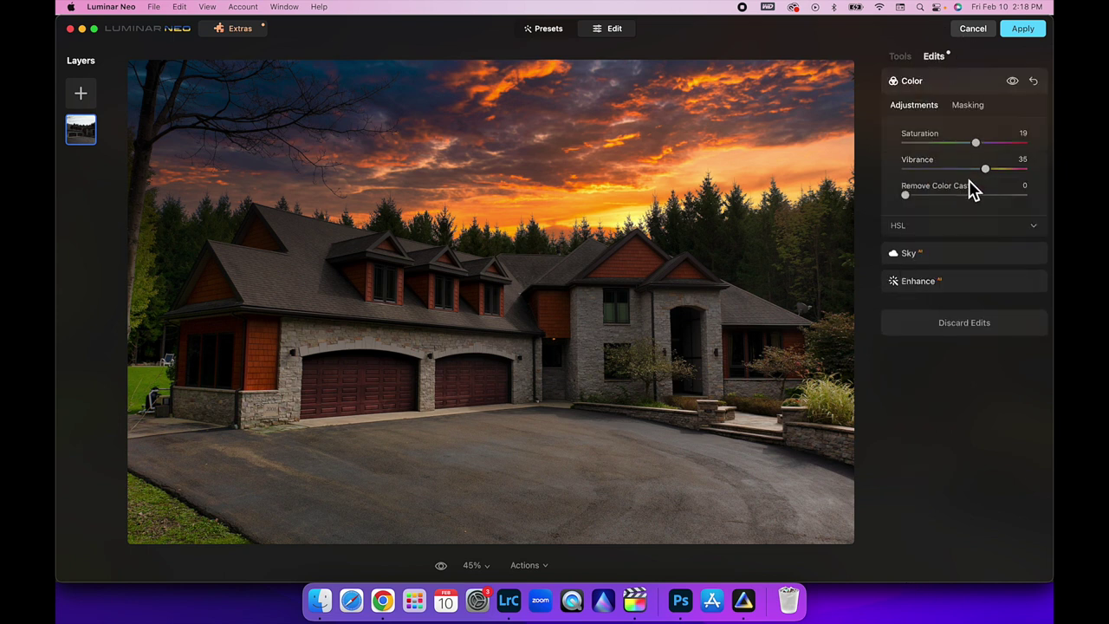
click(1032, 229)
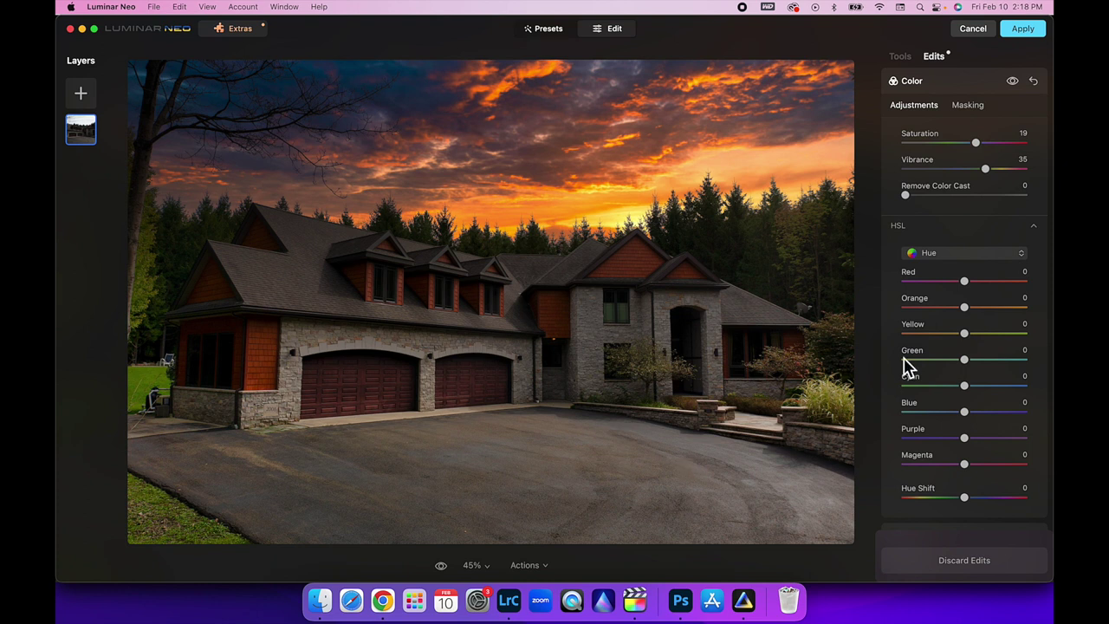
click(1023, 254)
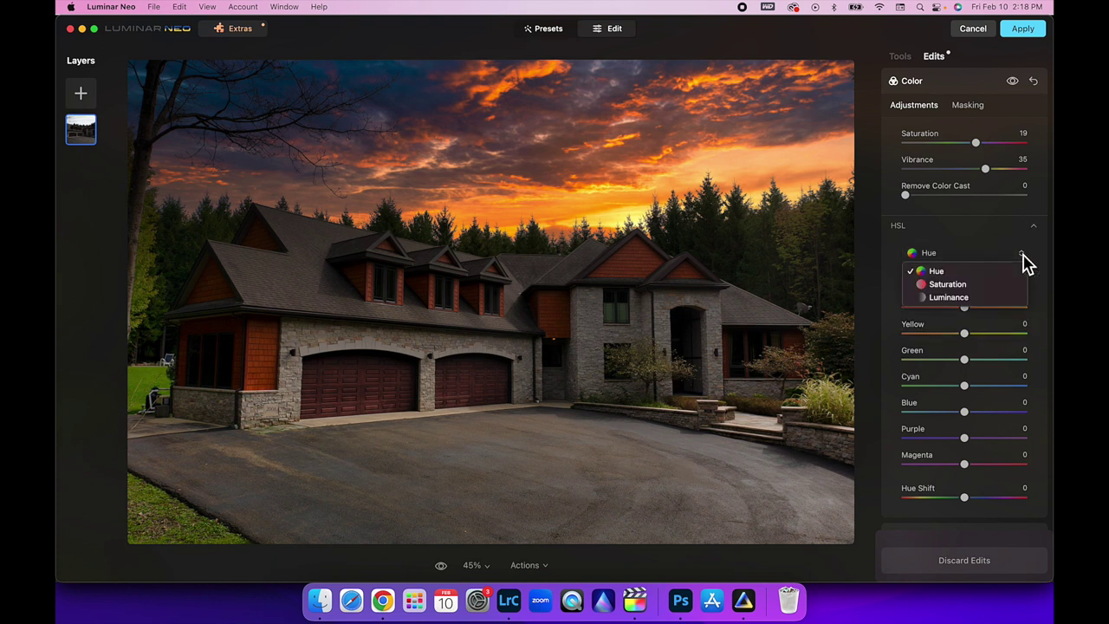
click(963, 297)
click(967, 361)
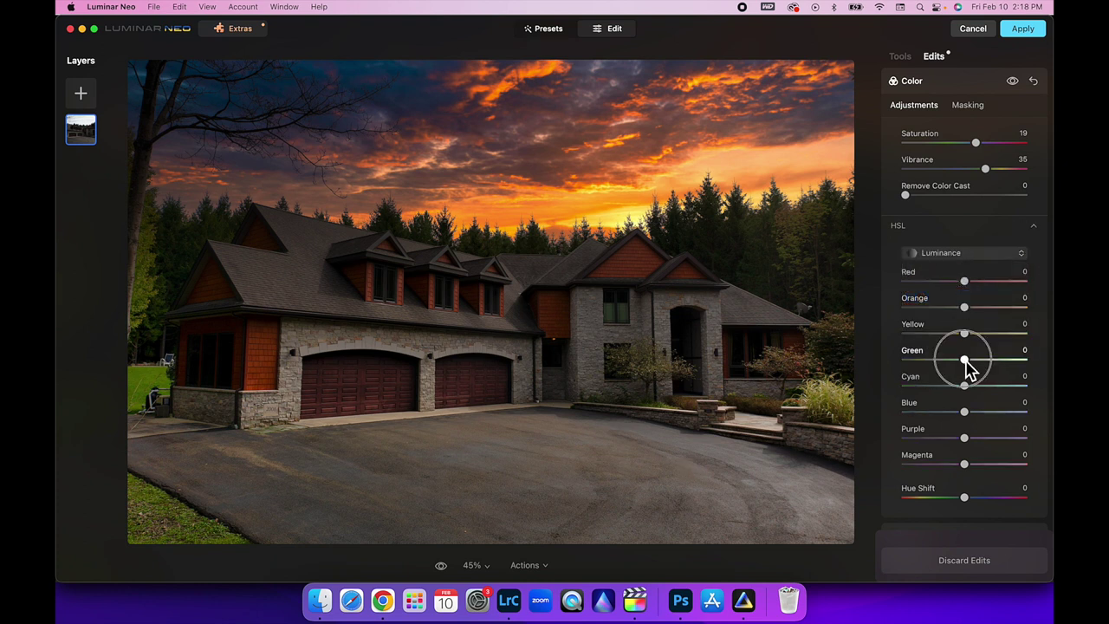
drag(965, 361, 939, 362)
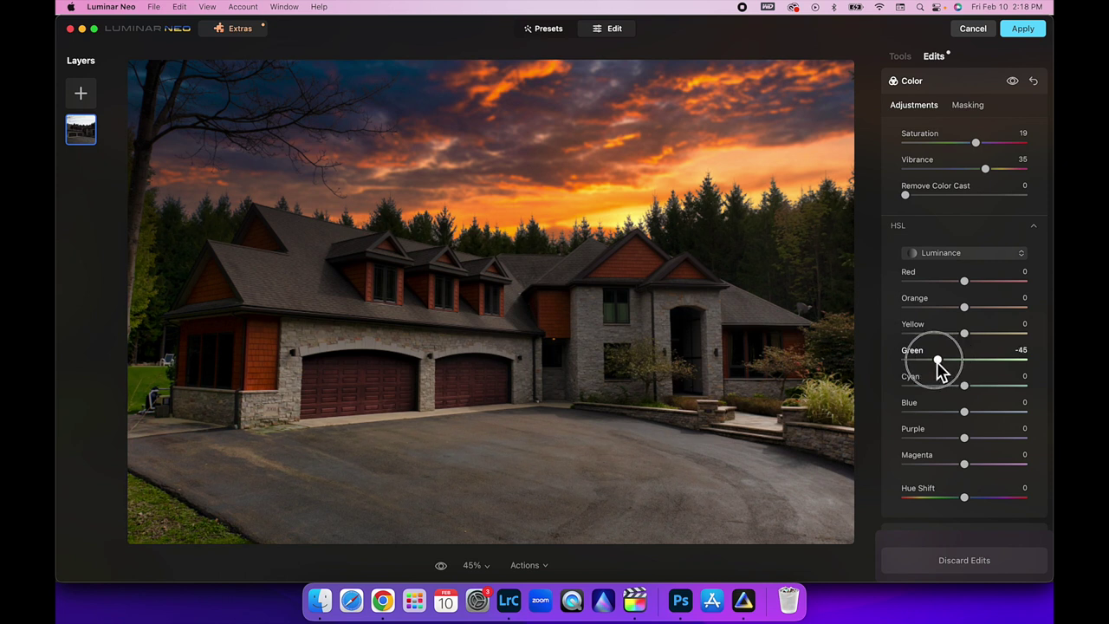
click(1021, 254)
click(1038, 234)
click(1035, 231)
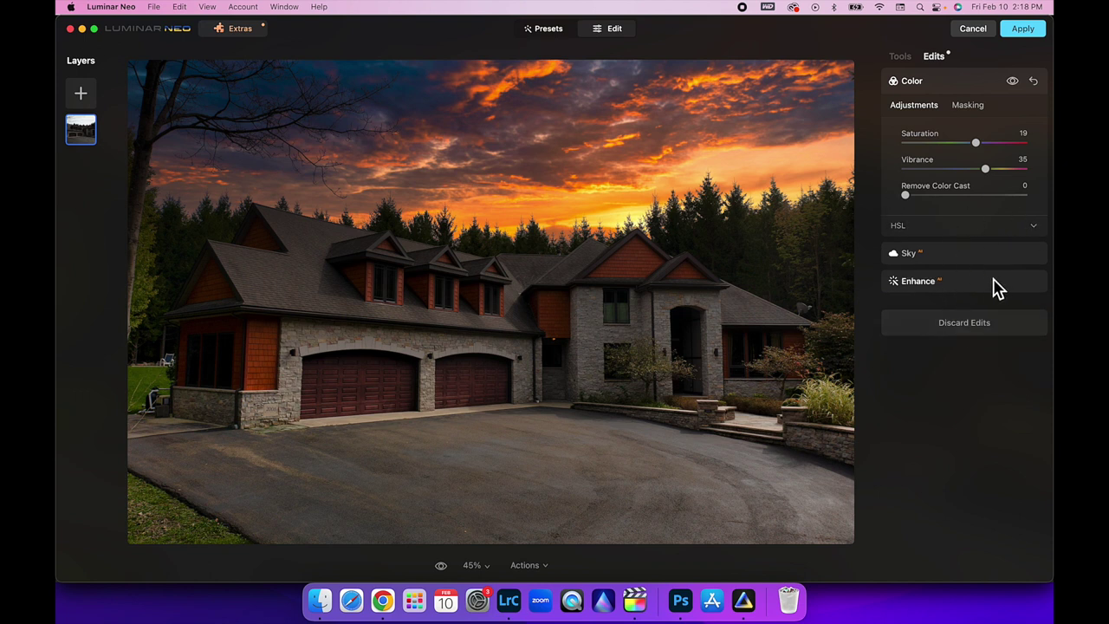
click(899, 56)
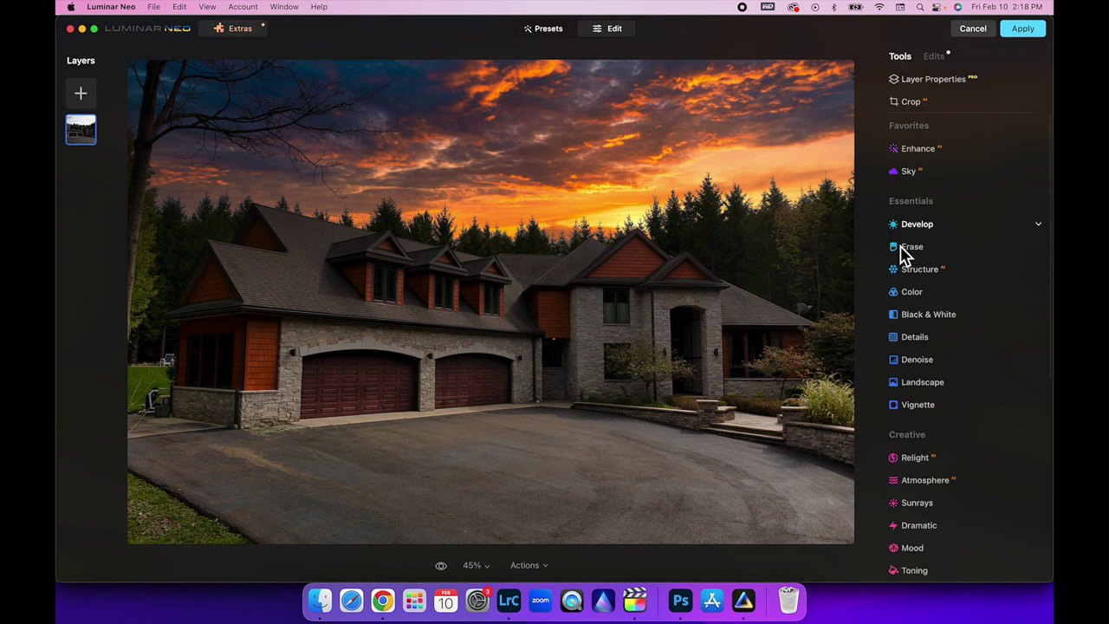
Review the Structure adjustments, comparing the photo with and without them
scroll(956, 355, down, 1)
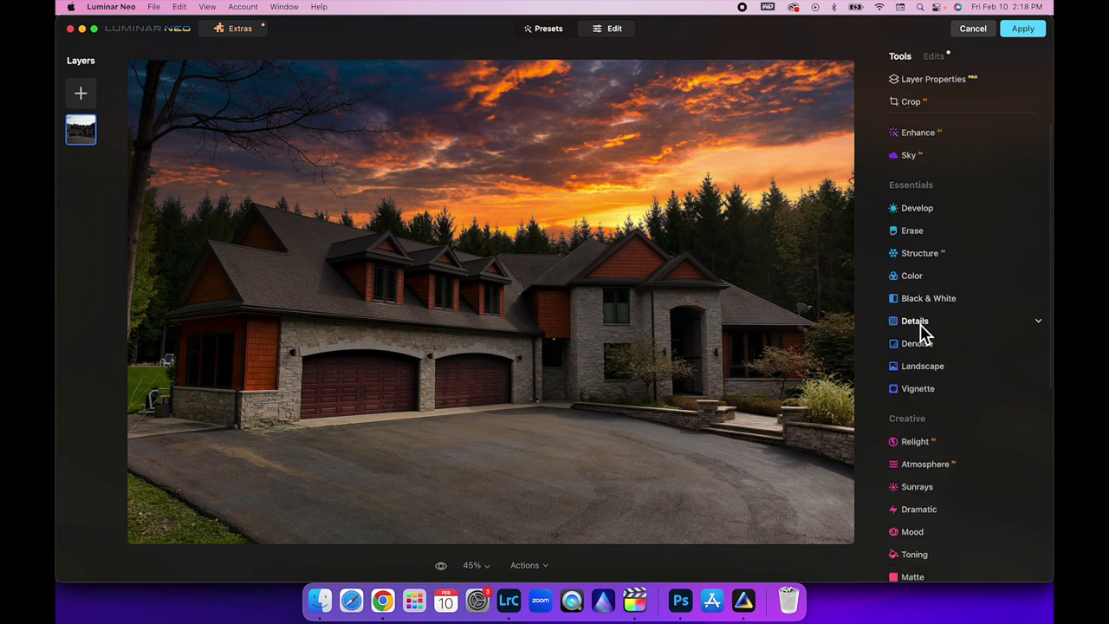
click(922, 327)
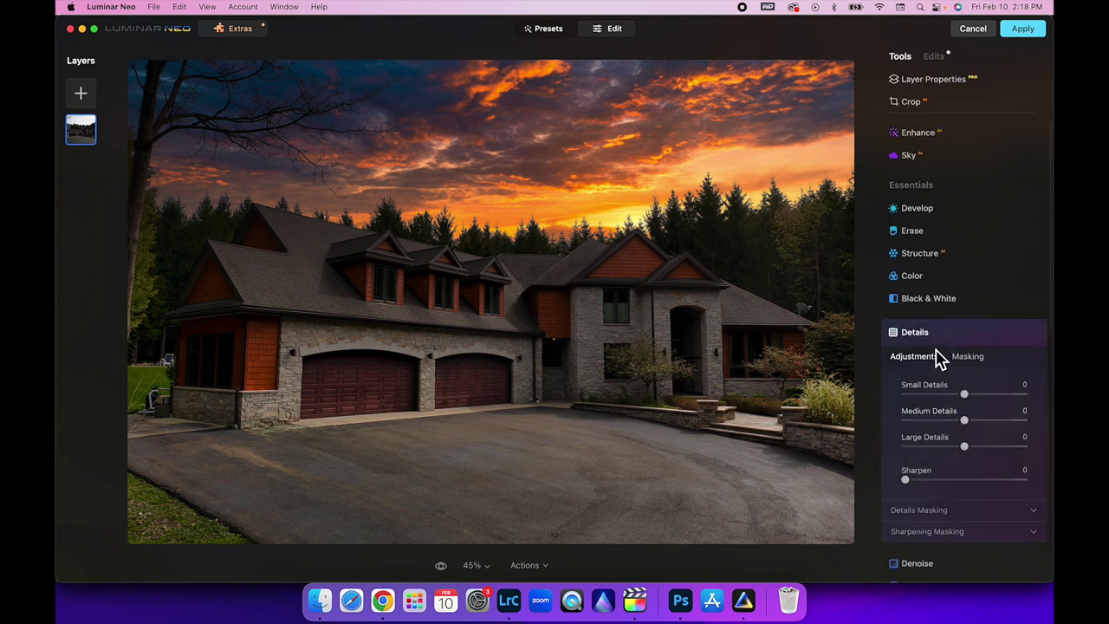
click(921, 335)
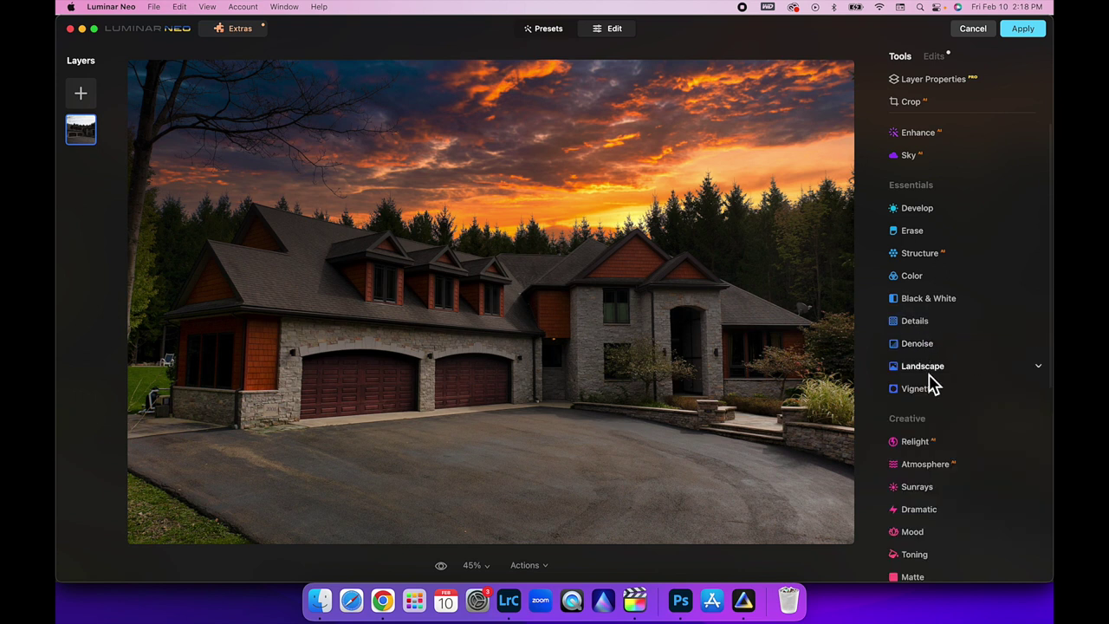
click(924, 260)
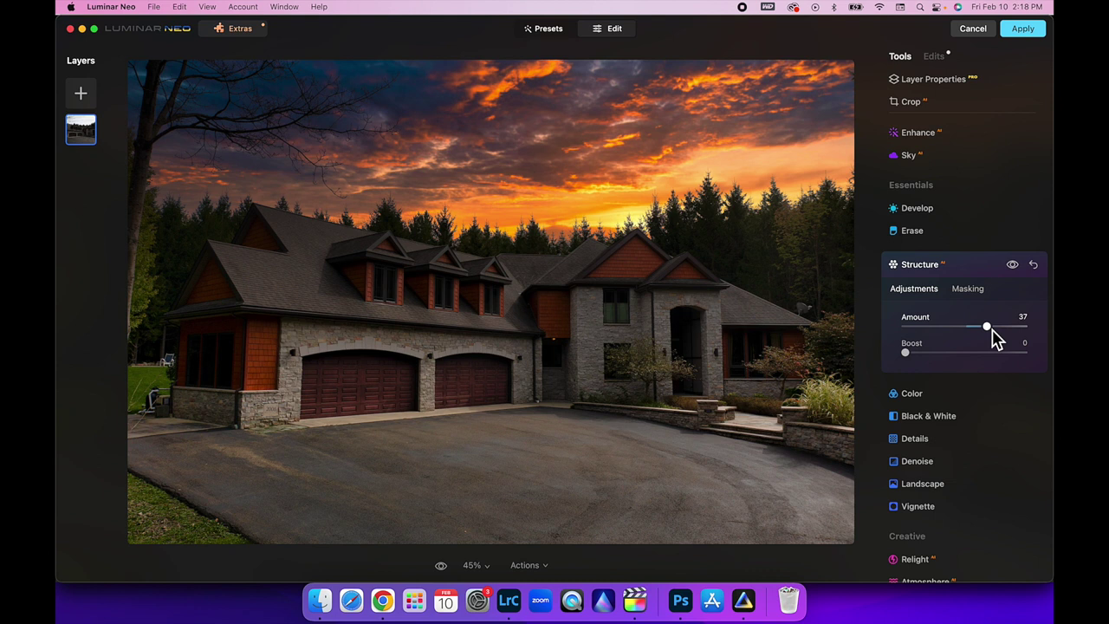
click(1016, 268)
click(922, 265)
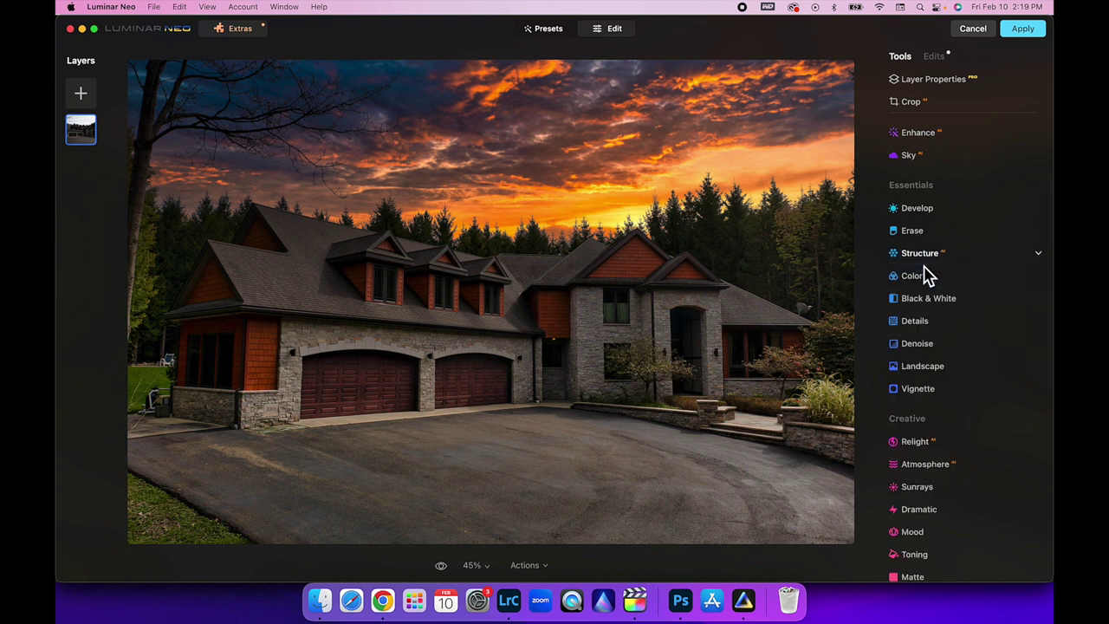
Set Details Small Details to about 33 and compare before and after
click(924, 323)
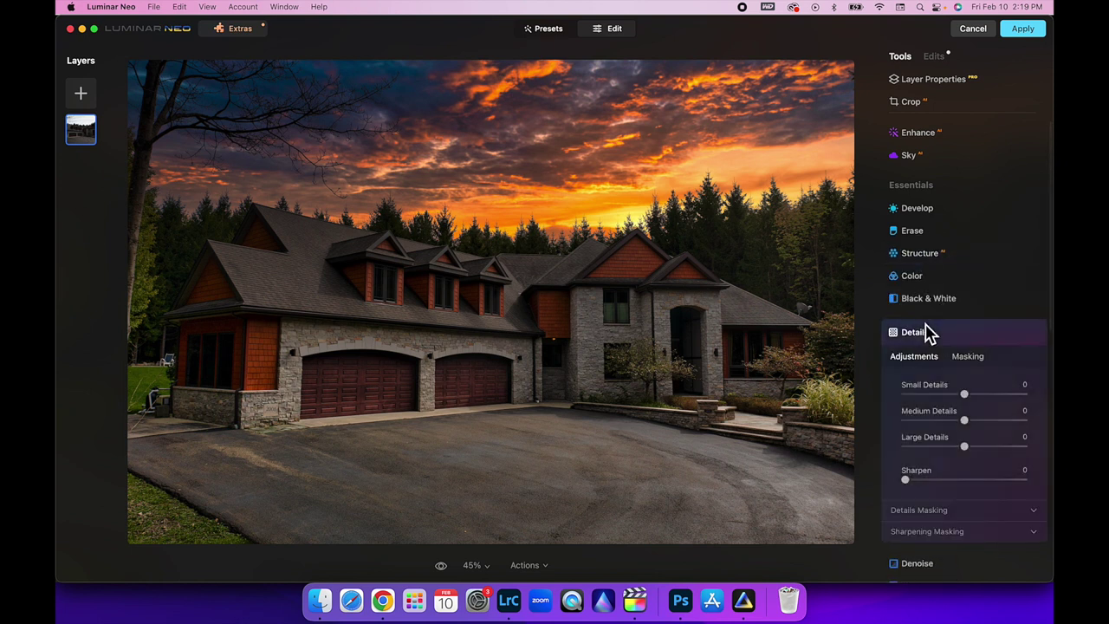
drag(989, 396, 988, 397)
click(1014, 334)
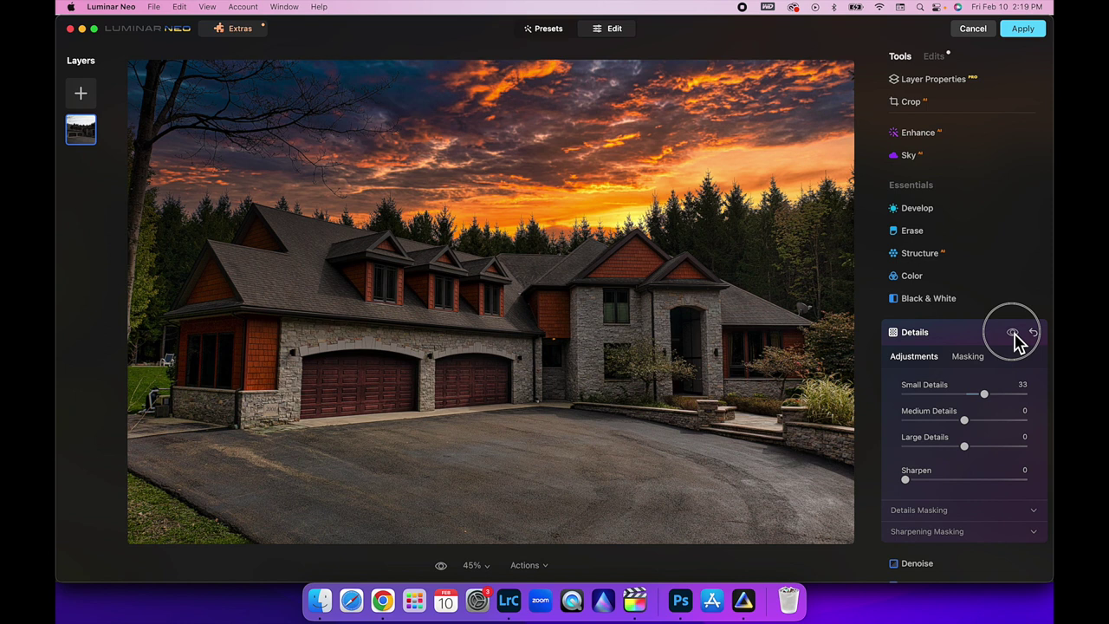
click(1014, 334)
click(1014, 334)
click(1014, 333)
click(912, 340)
Set the Landscape tool's Golden Hour to 30, leaving Foliage Enhancer at 0
scroll(946, 367, down, 1)
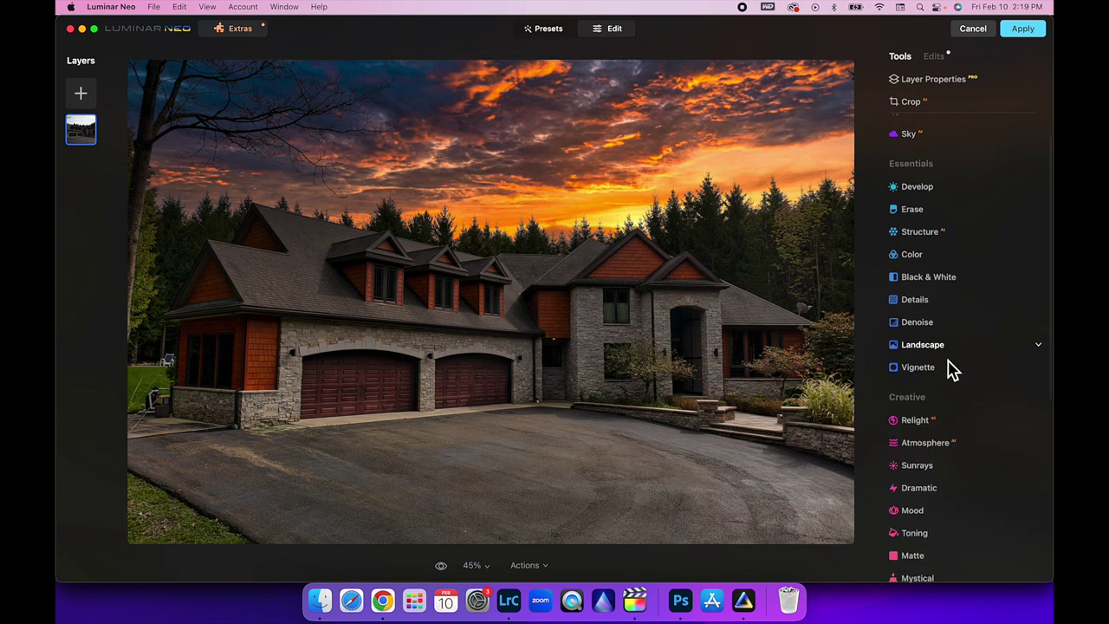
click(951, 344)
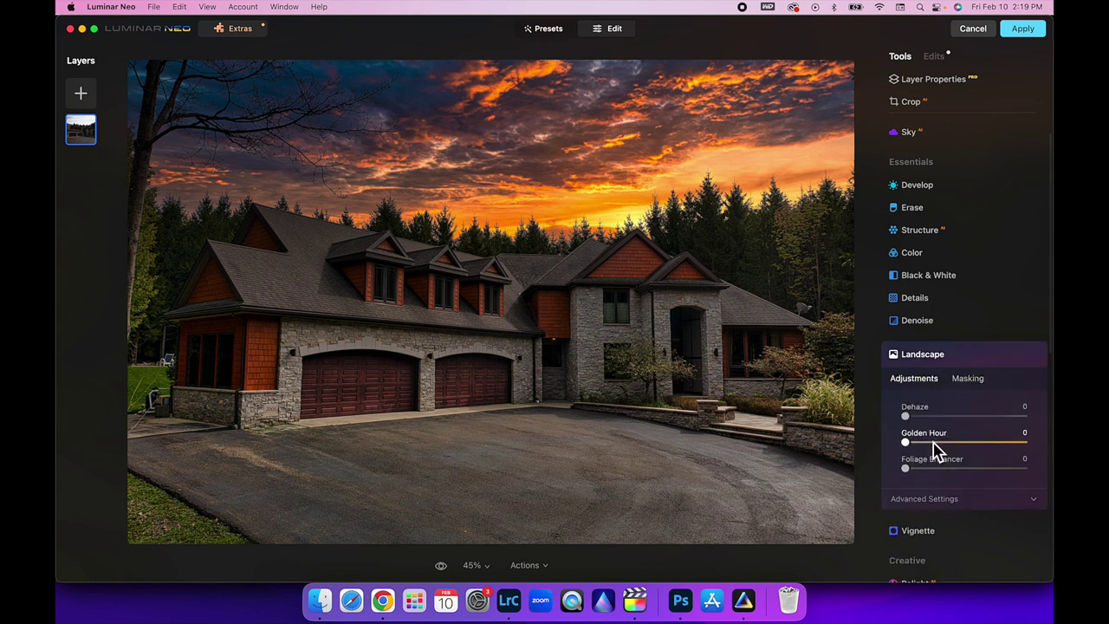
mouse_move(936, 455)
mouse_down()
mouse_move(1005, 451)
mouse_move(949, 453)
mouse_up()
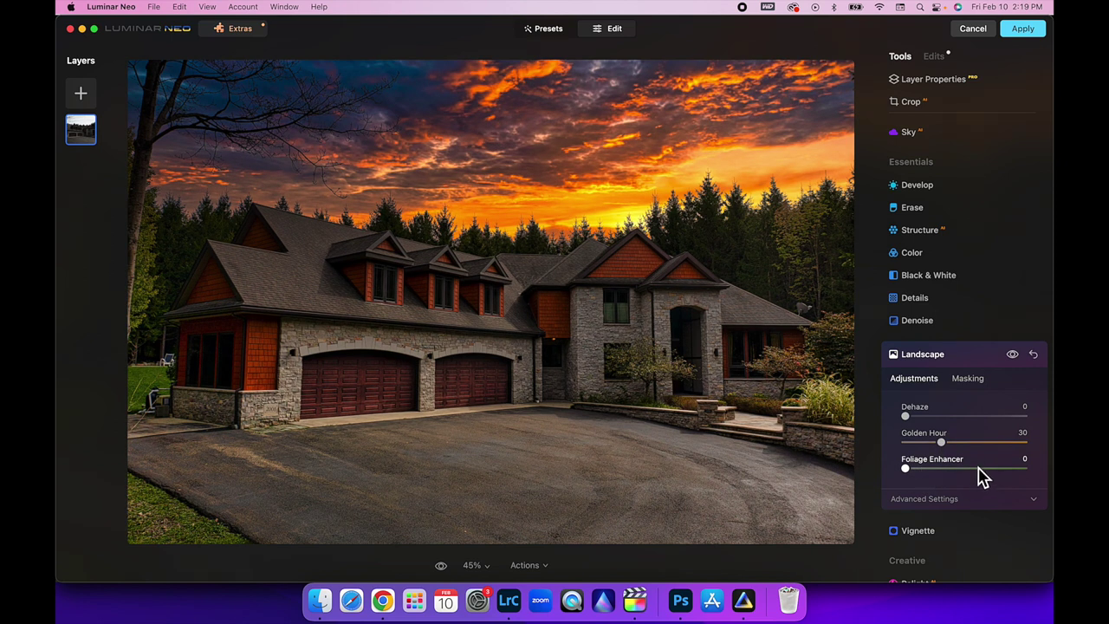
drag(982, 477, 893, 485)
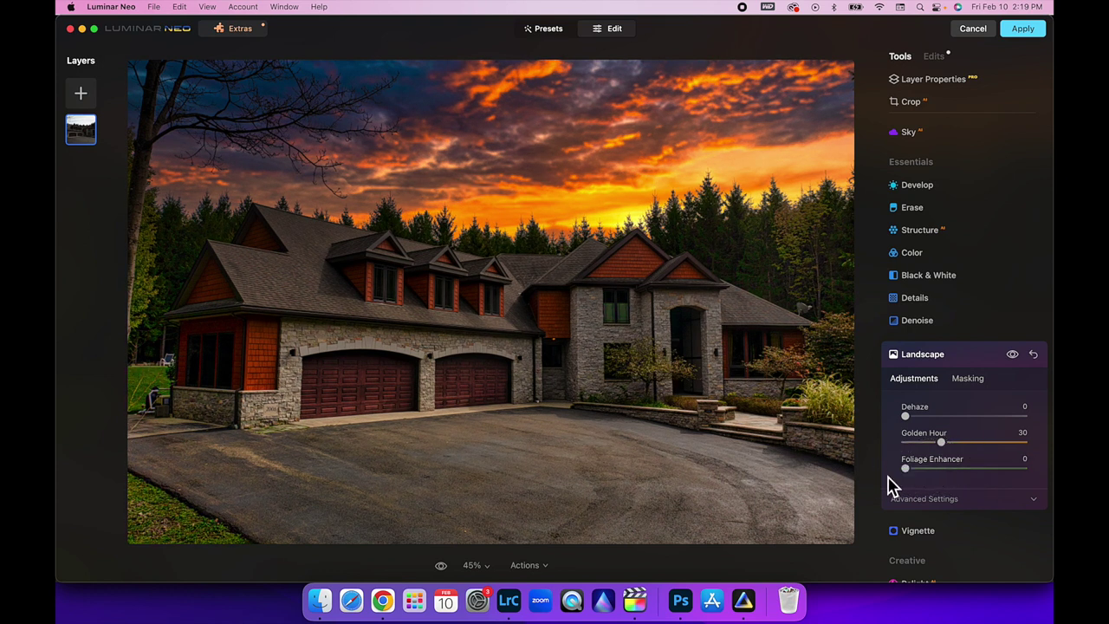
click(917, 358)
Expand Supercontrast under Professional tools and keep Highlights Contrast at 0
scroll(948, 389, down, 3)
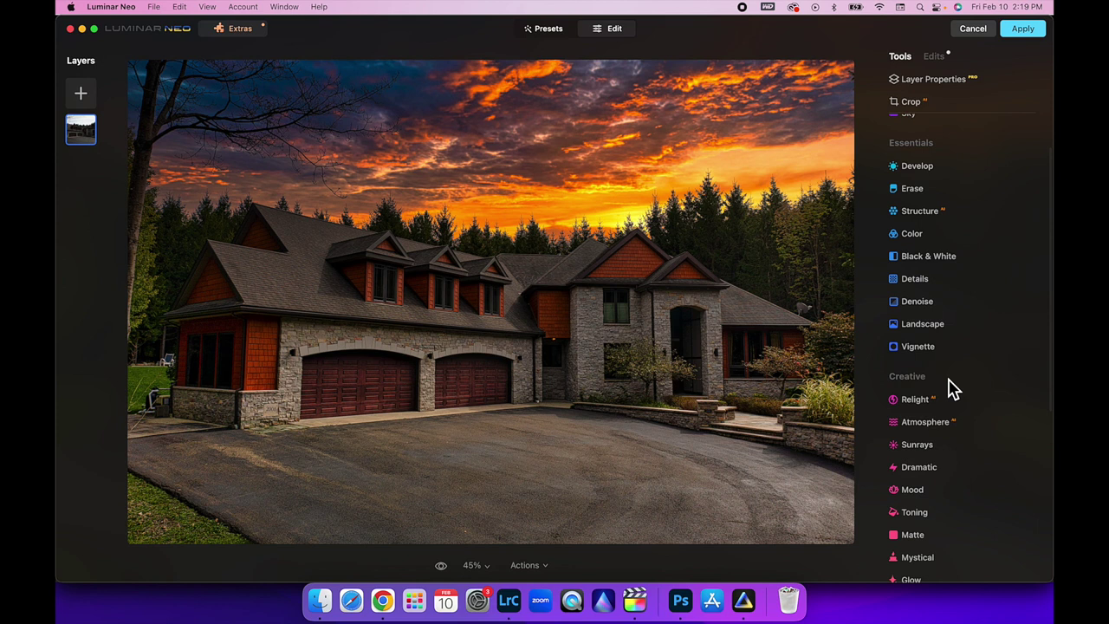
scroll(951, 389, down, 3)
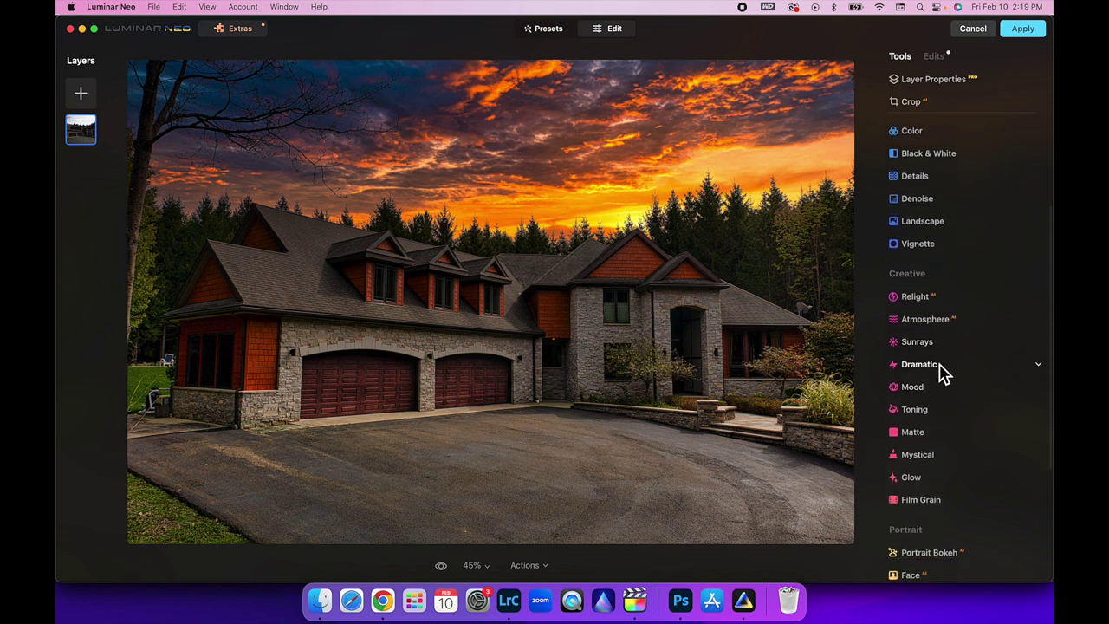
scroll(943, 373, down, 2)
scroll(945, 373, down, 6)
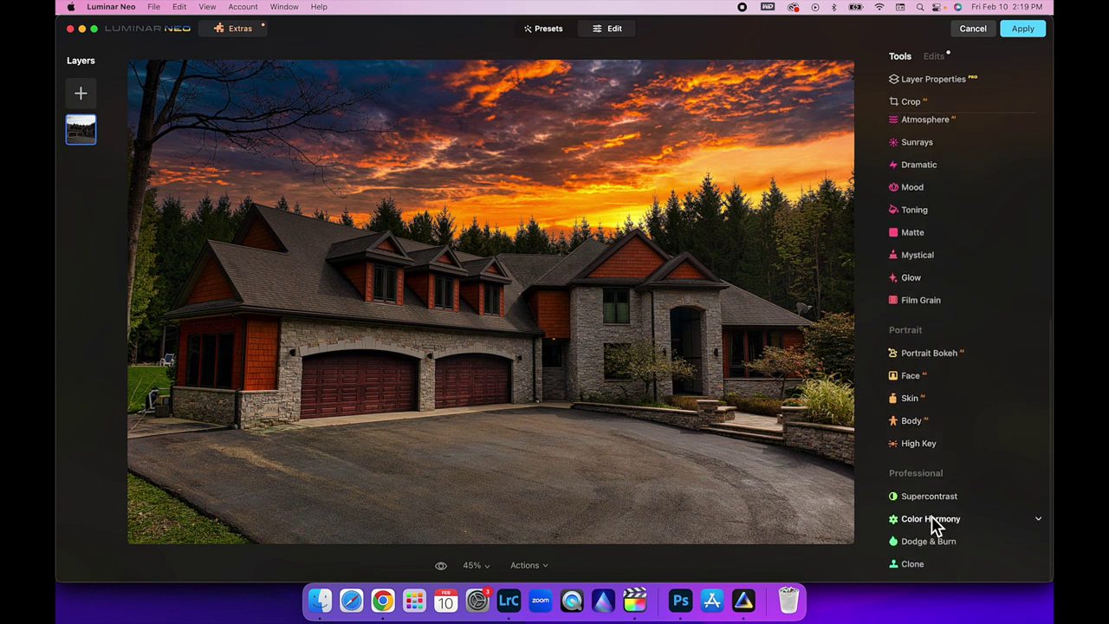
click(929, 498)
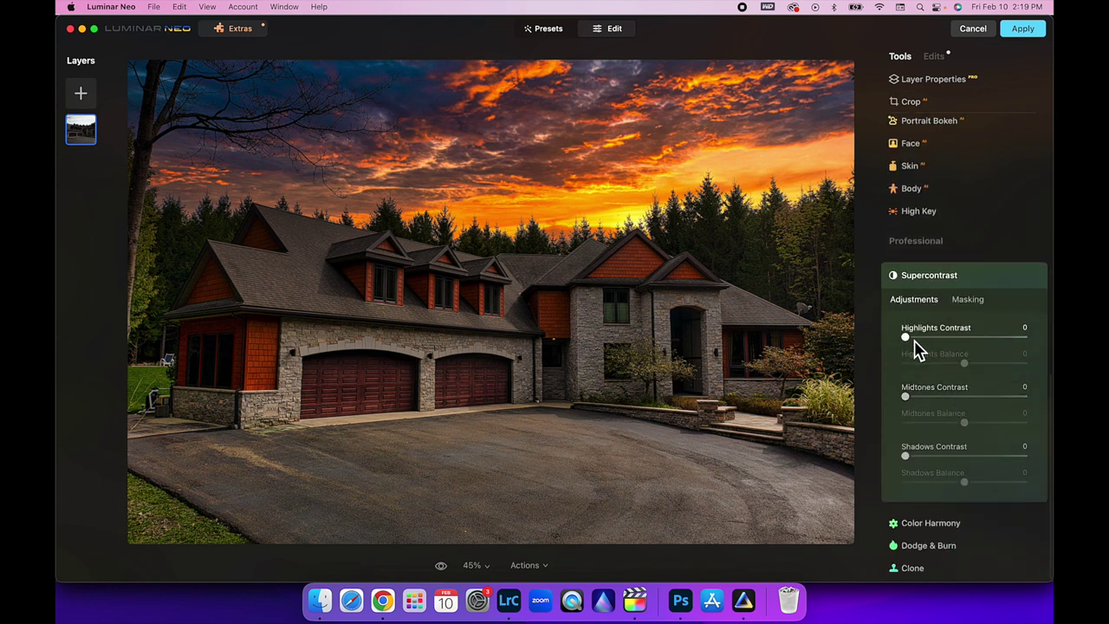
click(965, 338)
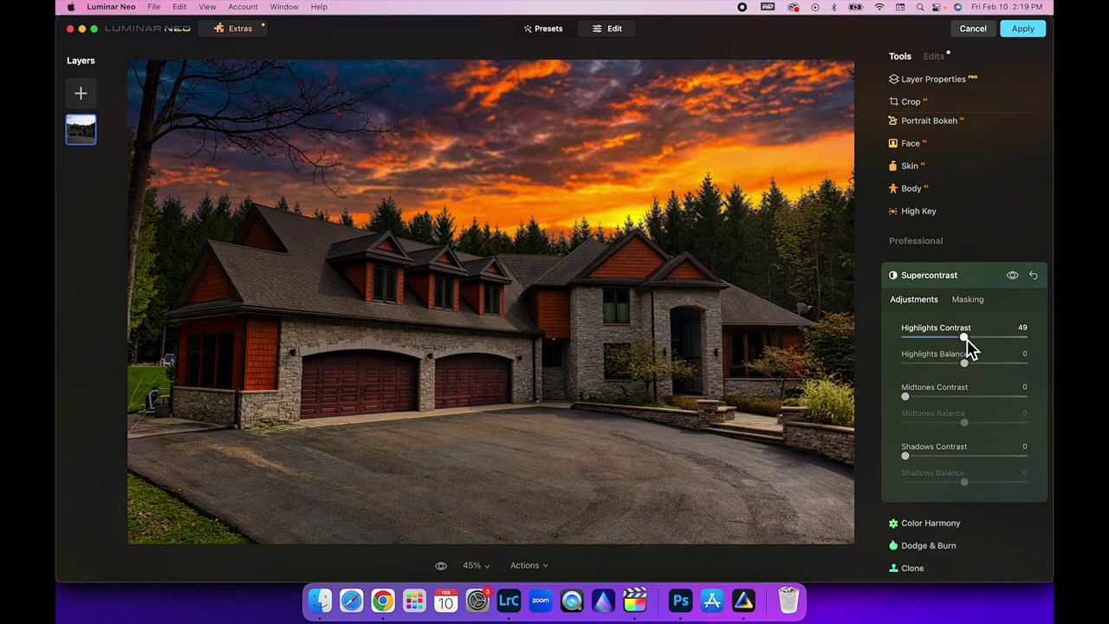
double_click(966, 340)
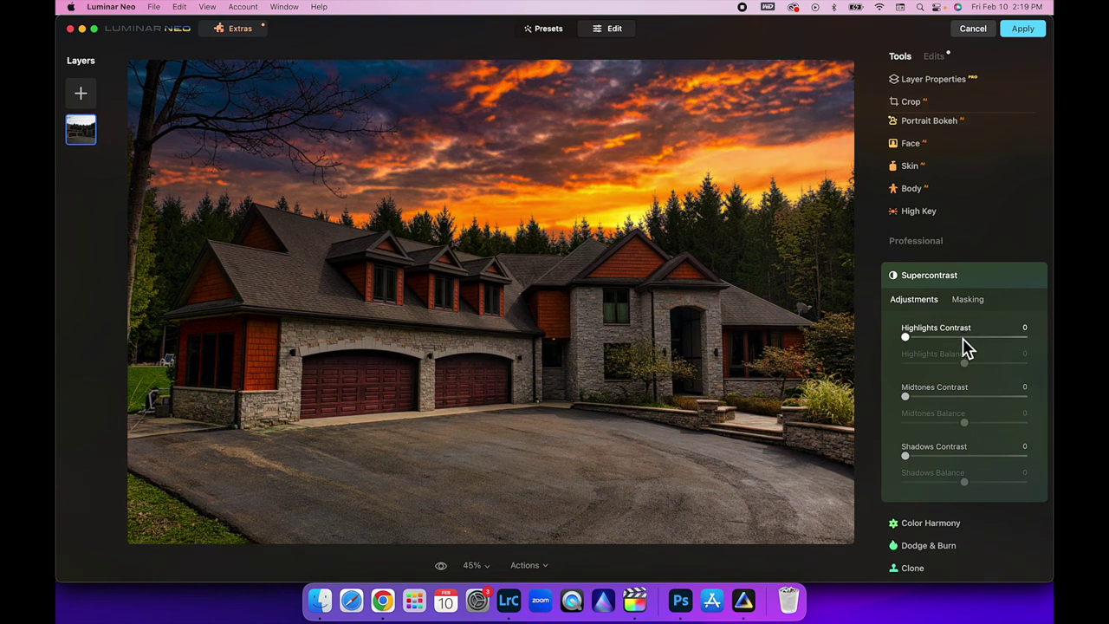
Set Midtones Contrast to 28 and Midtones Balance to -52
click(958, 397)
drag(961, 399, 938, 397)
drag(990, 433, 940, 437)
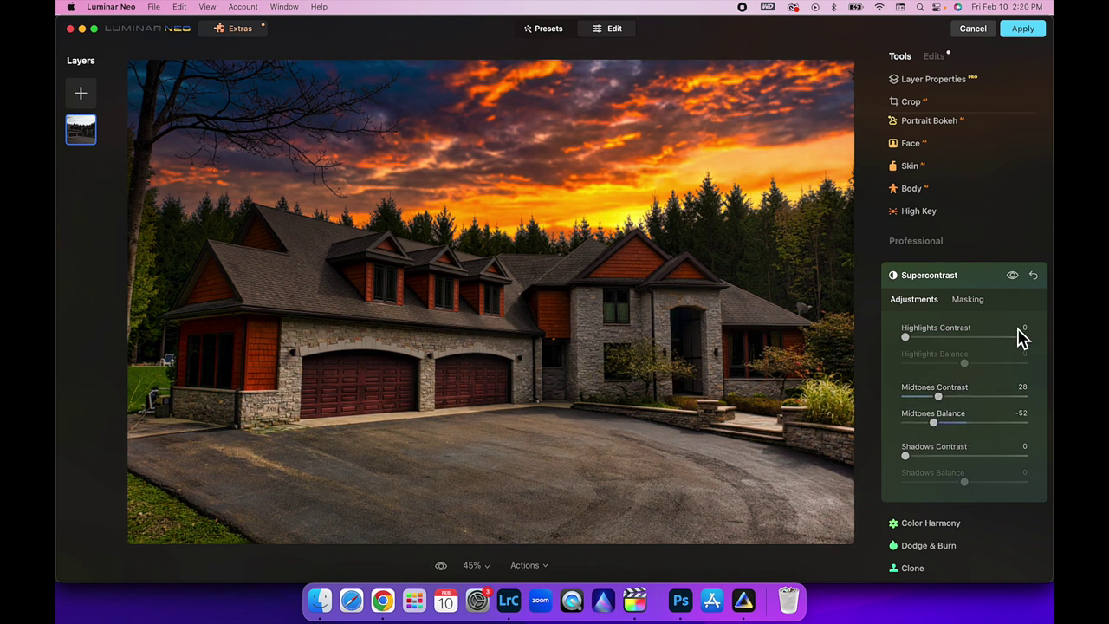
Compare the photo with and without Supercontrast, then collapse the tool
click(1020, 281)
click(1019, 282)
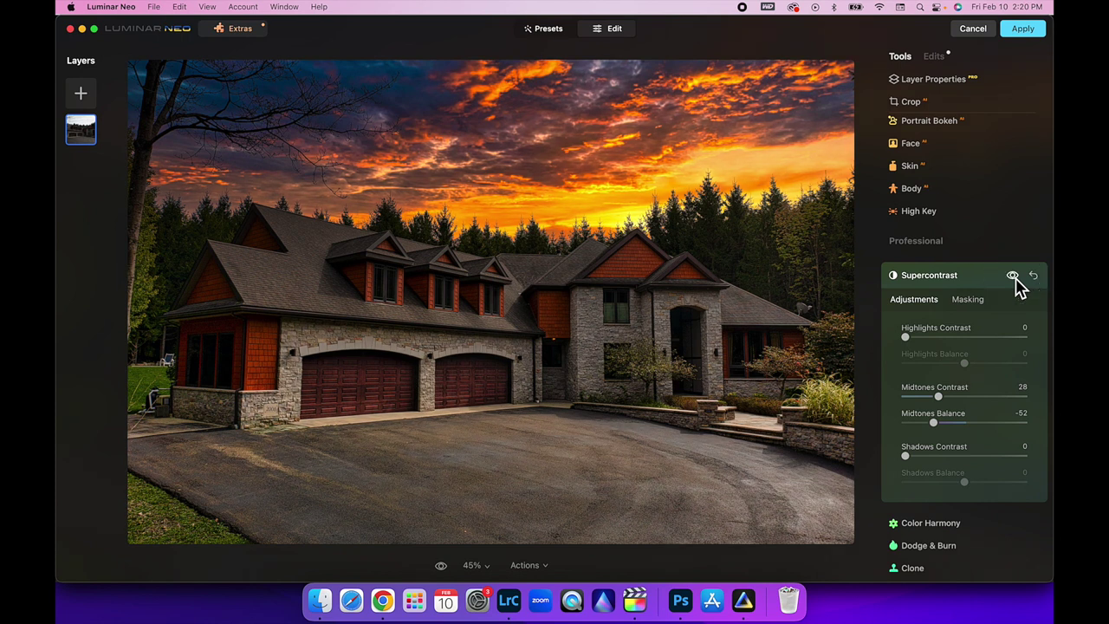
click(936, 277)
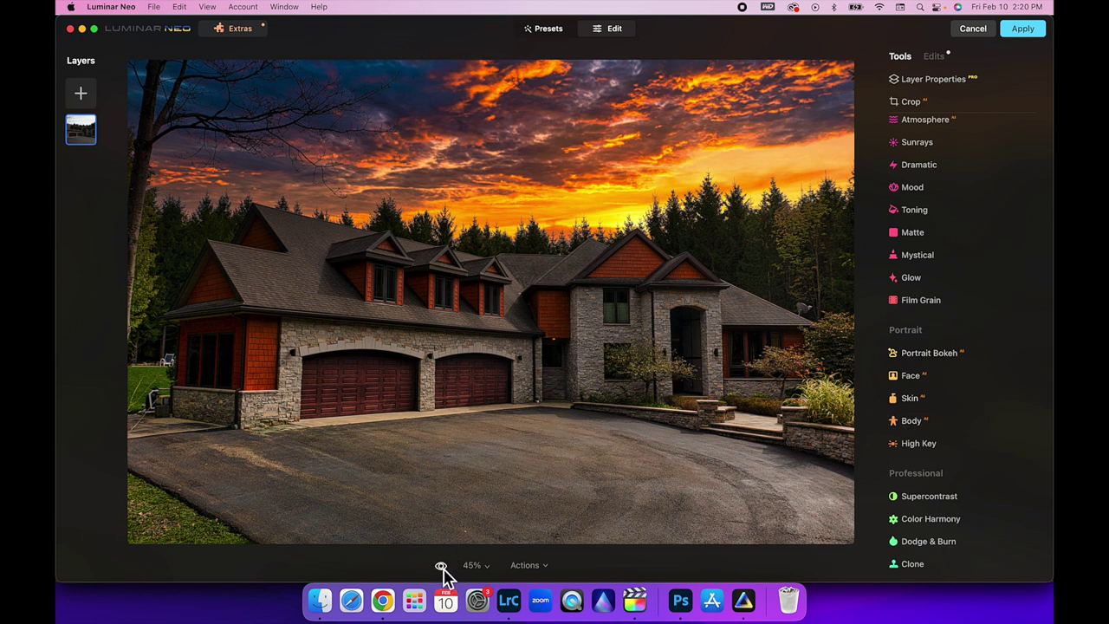
click(442, 568)
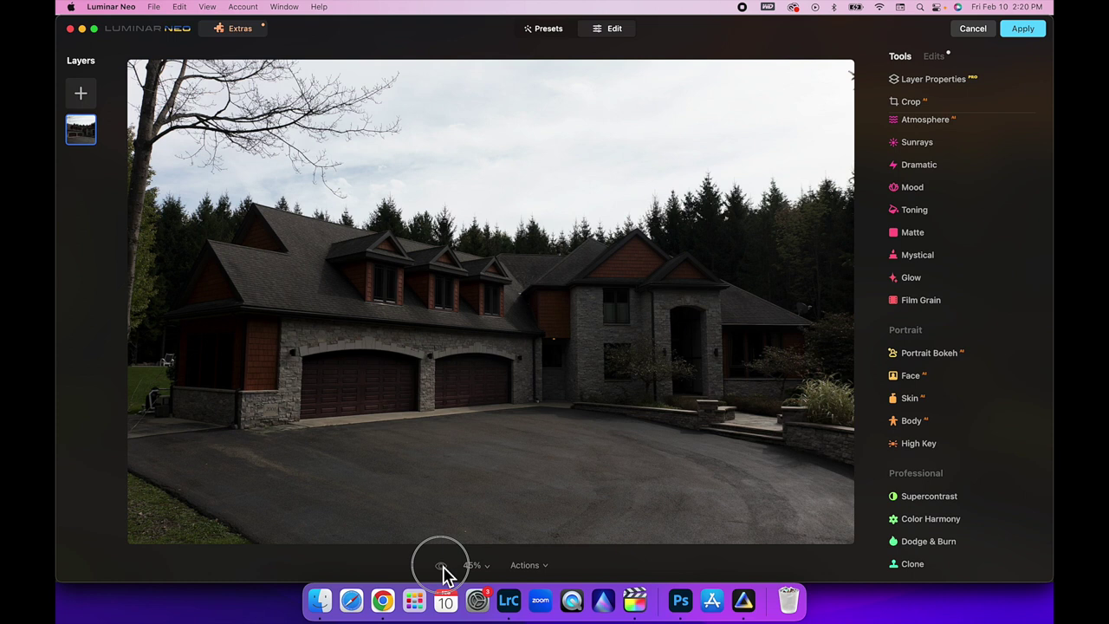
click(442, 568)
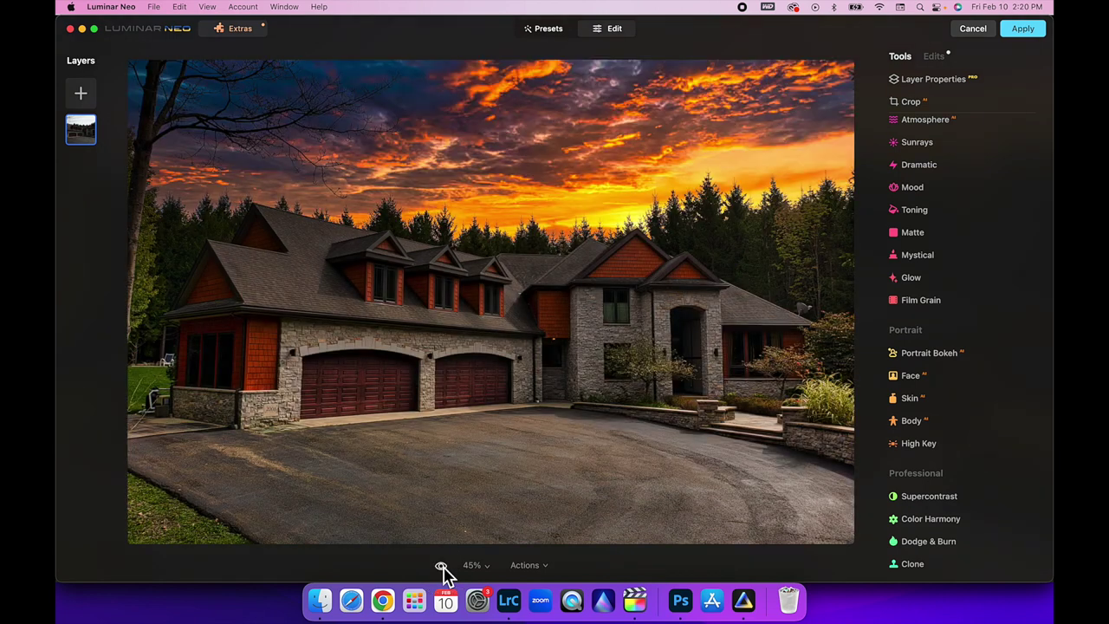
click(442, 569)
click(442, 568)
click(441, 567)
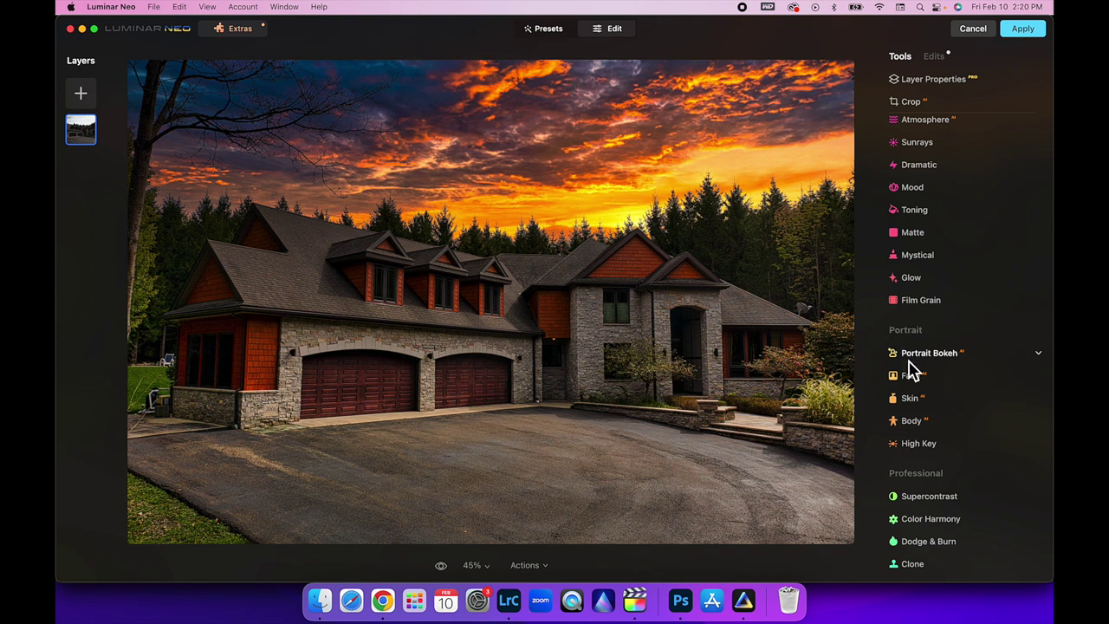
Use Actions > Save as Preset and rename My Preset 1 to RE Twilight
scroll(912, 369, up, 8)
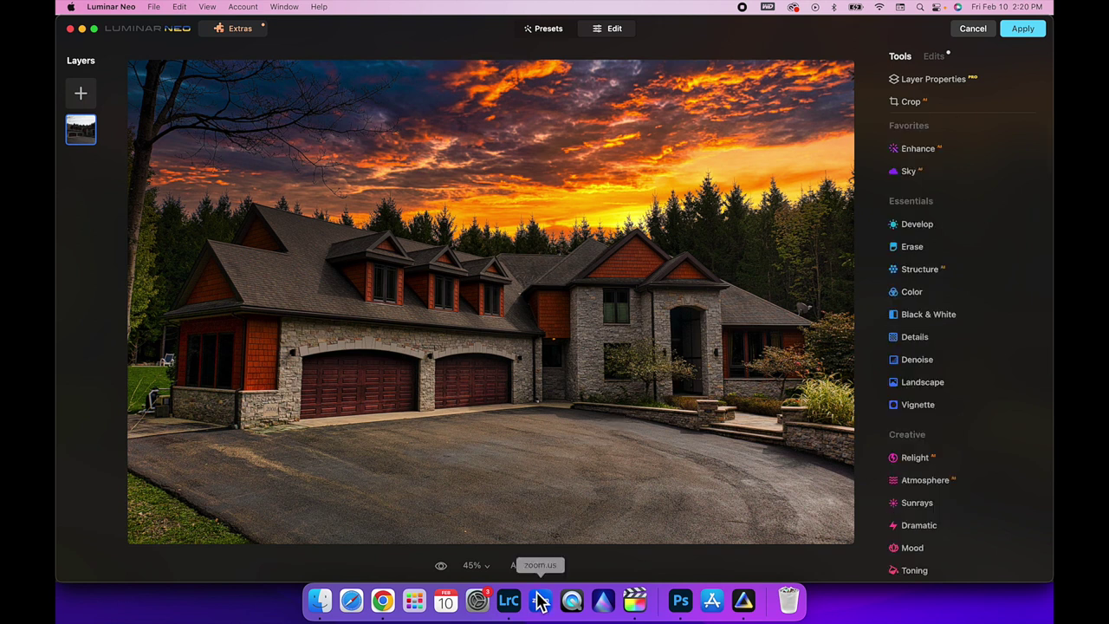
click(544, 570)
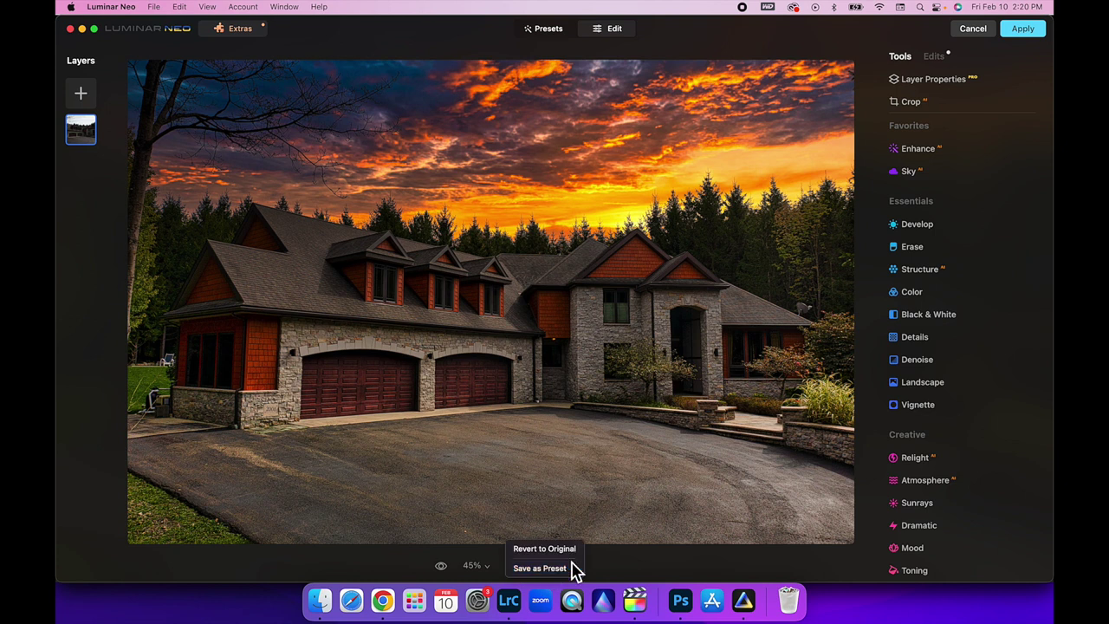
click(541, 572)
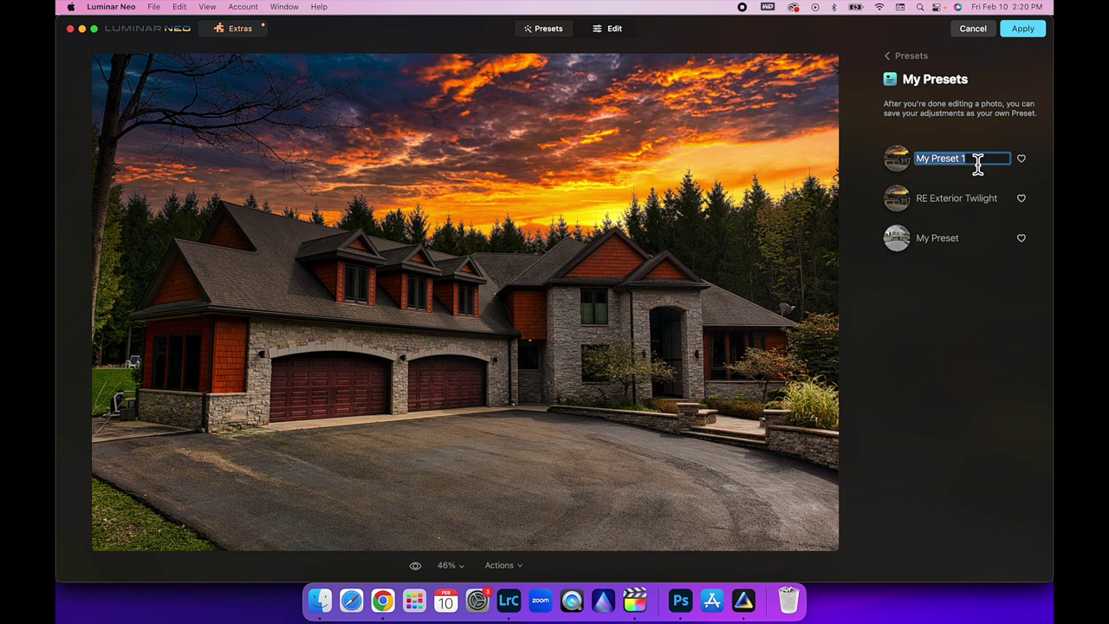
text(RE Twilight)
click(957, 145)
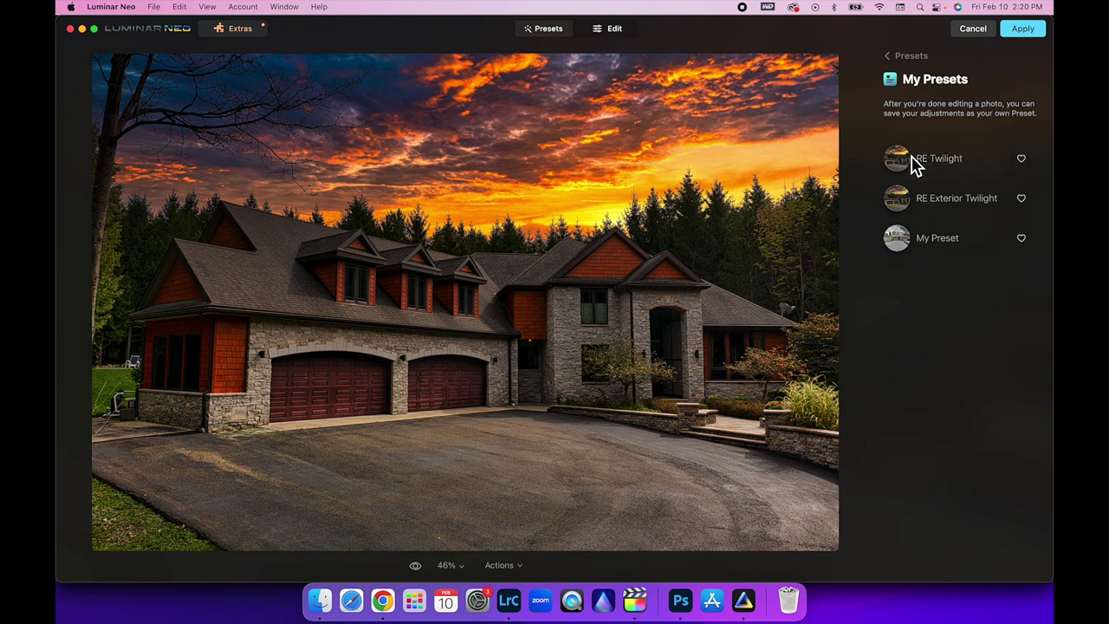